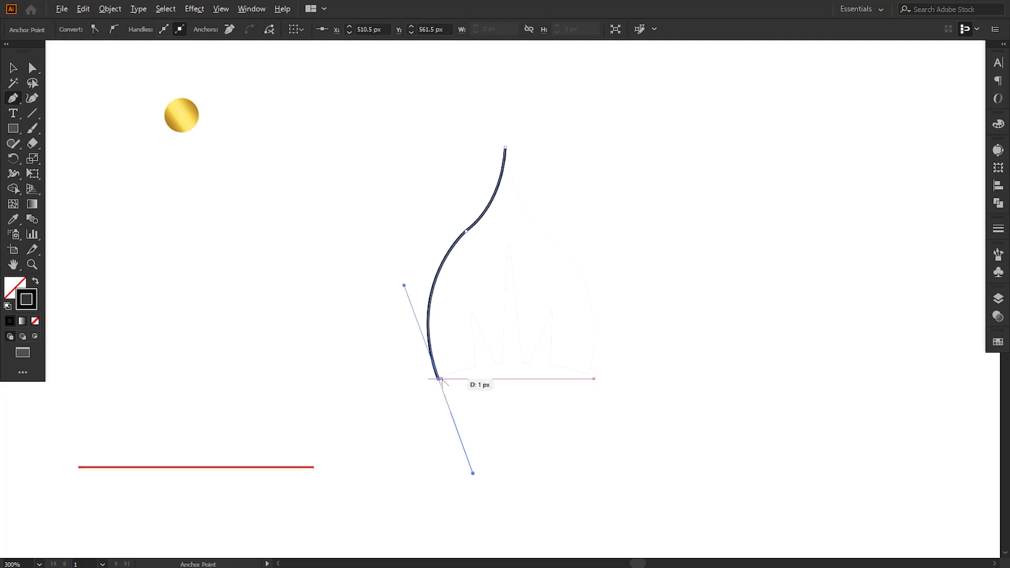
Step: Draw the petal's jagged lower edge with the Pen tool, forming a tall central notch flanked by two shorter notches
click(439, 378)
click(475, 368)
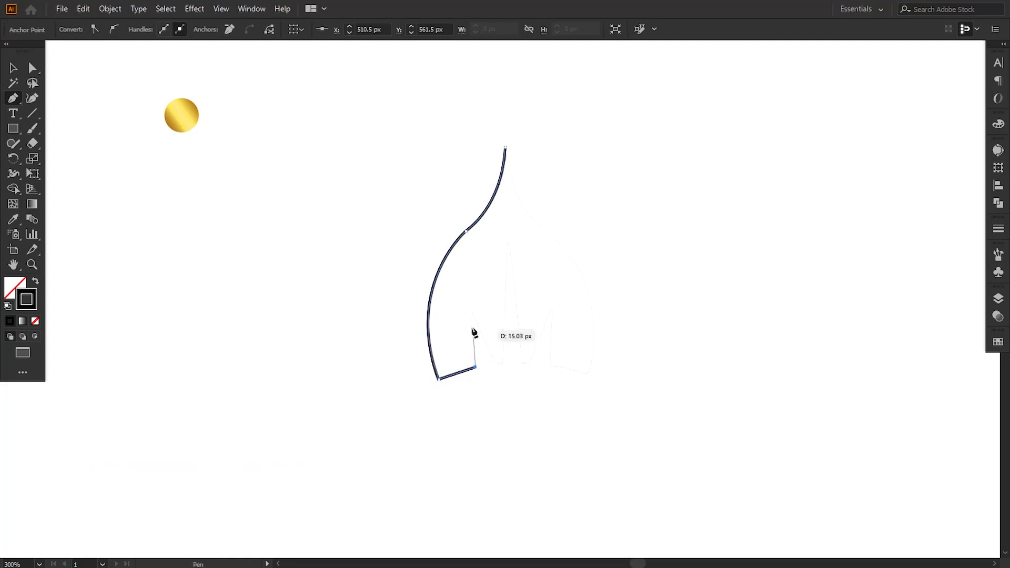
click(470, 310)
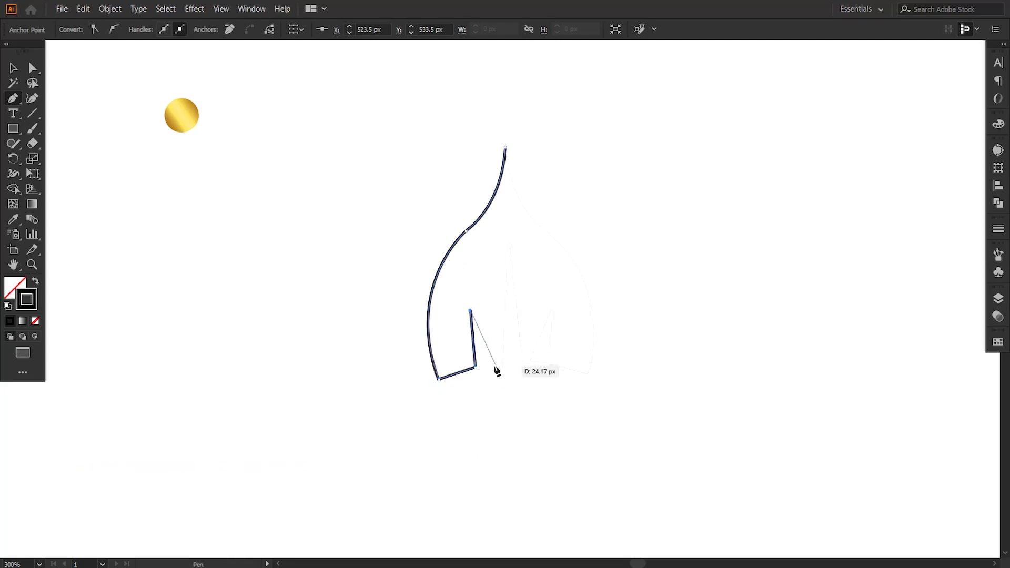
click(495, 365)
click(504, 365)
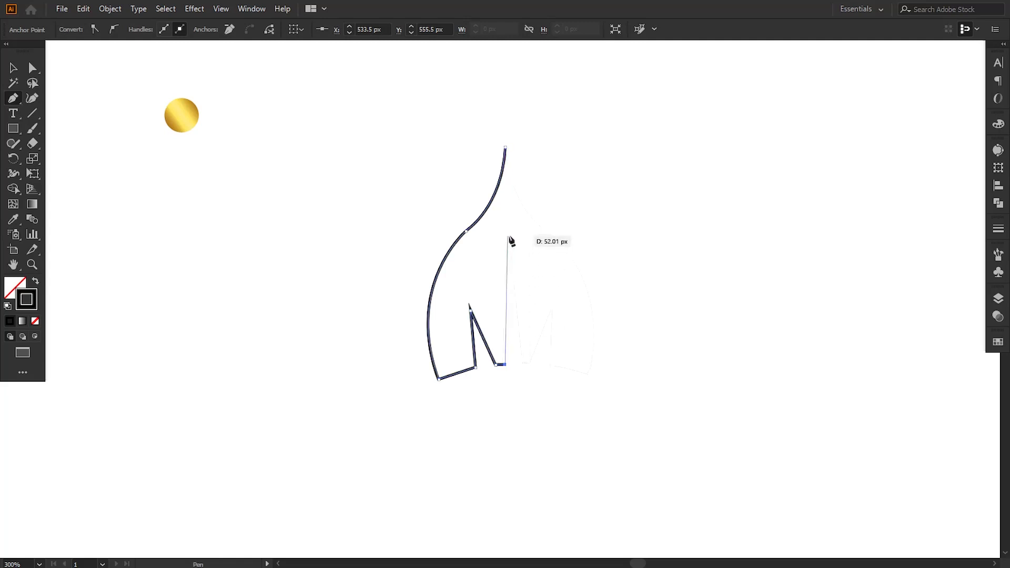
click(507, 236)
click(523, 364)
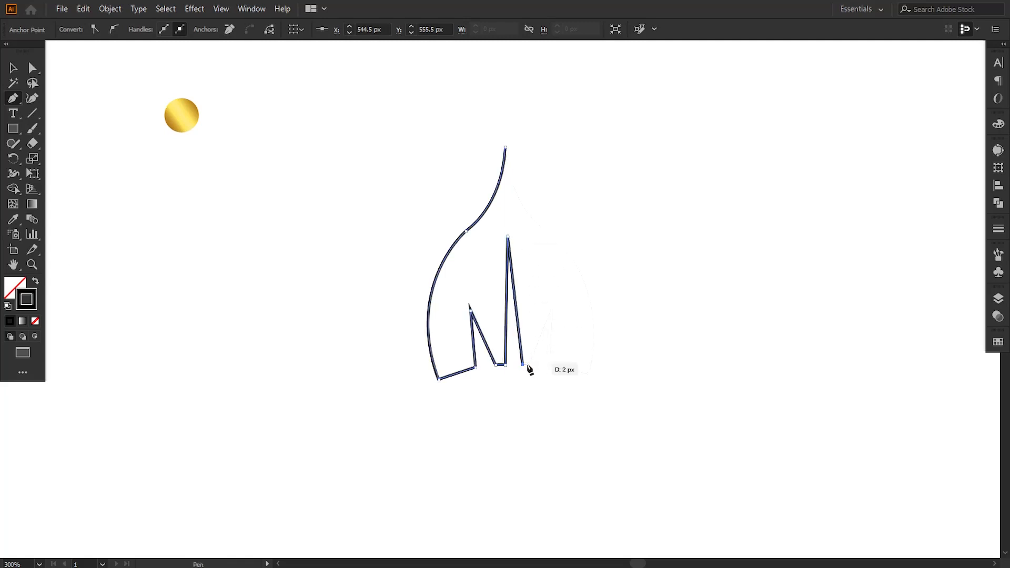
click(528, 364)
click(553, 306)
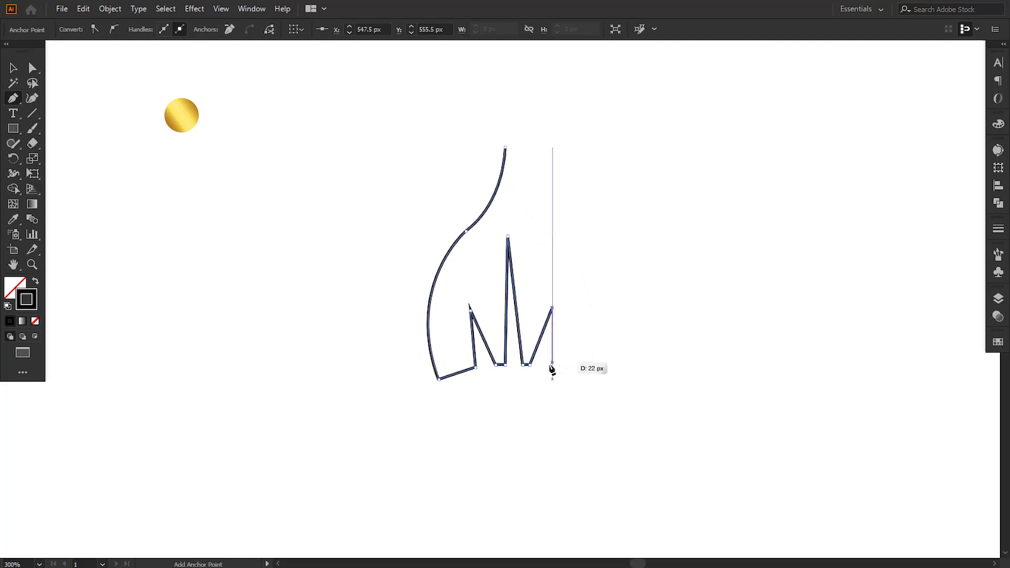
click(550, 364)
click(587, 374)
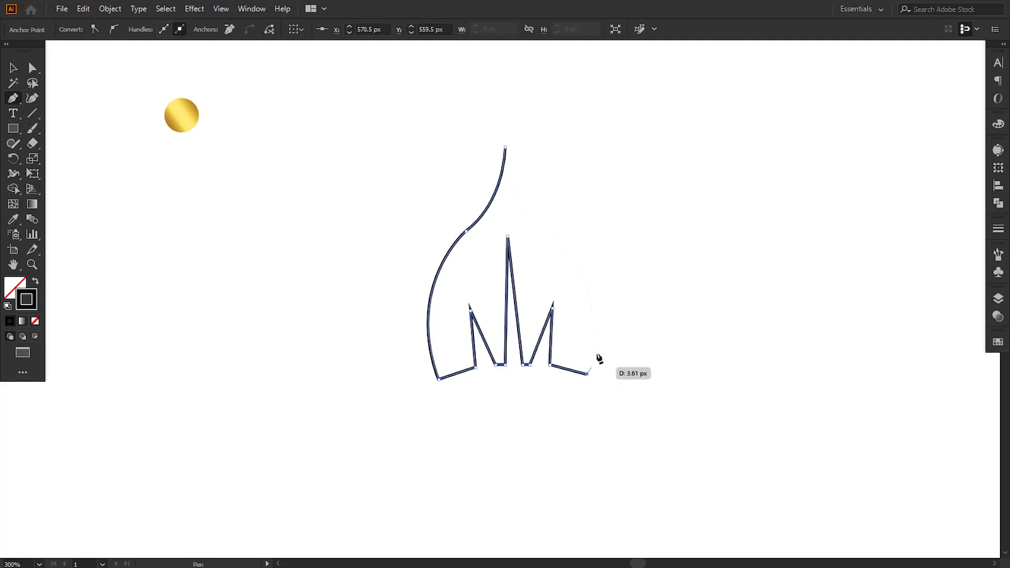
Step: Draw the petal's curved right side up through the shoulder and close the path at the pointed tip
drag(575, 263, 540, 202)
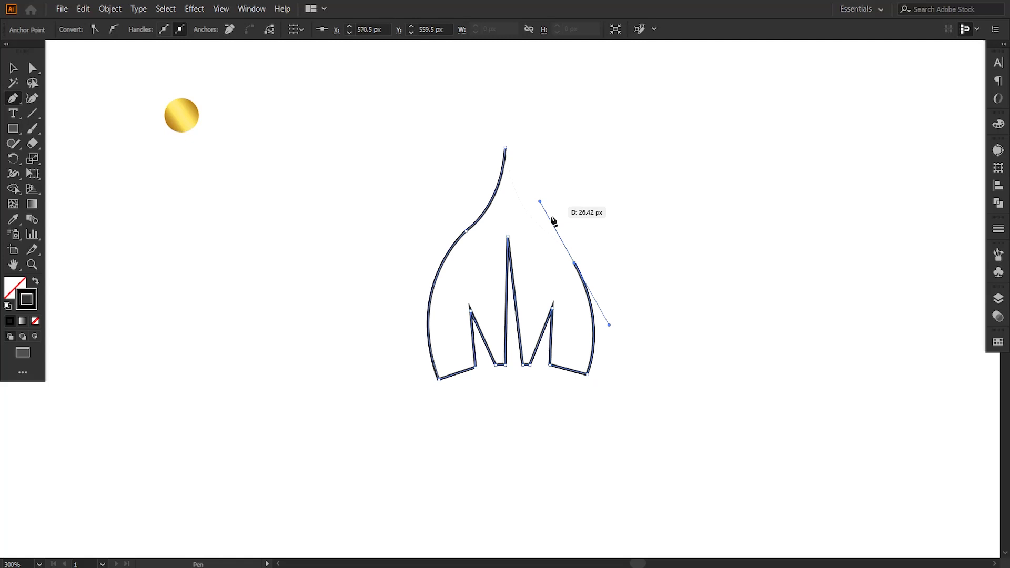
click(575, 263)
click(537, 224)
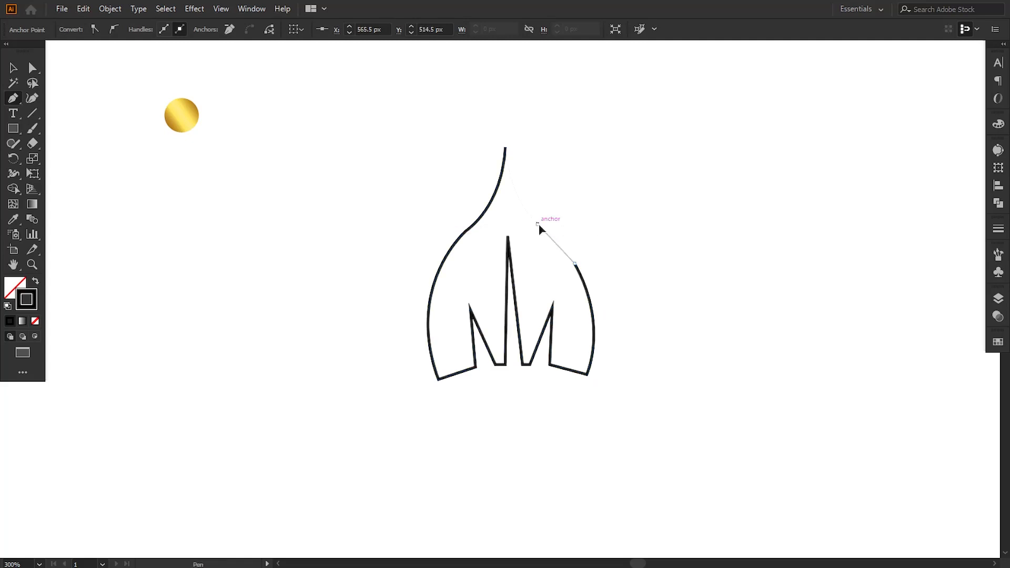
drag(523, 224, 519, 212)
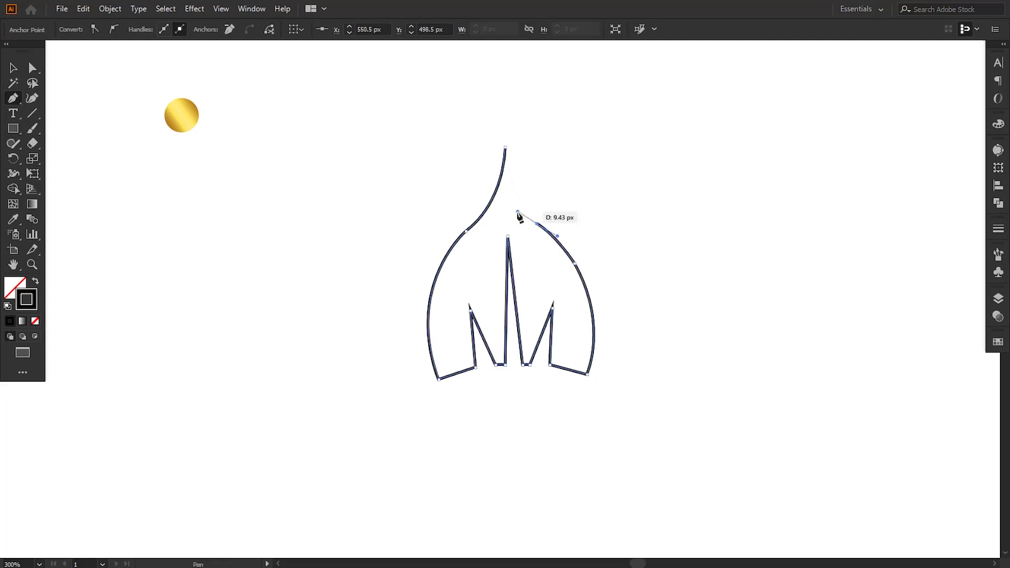
click(538, 224)
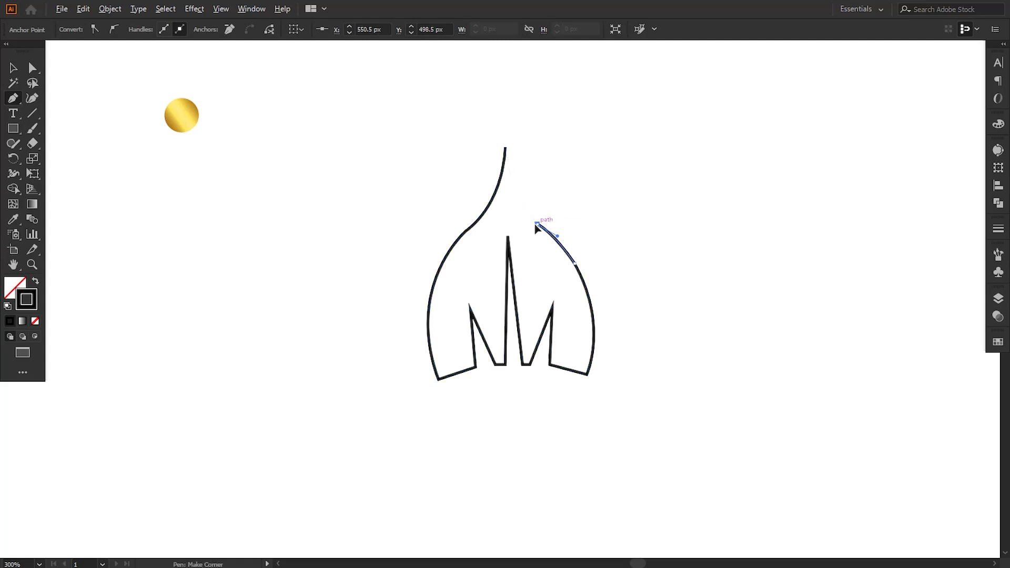
drag(506, 148, 498, 91)
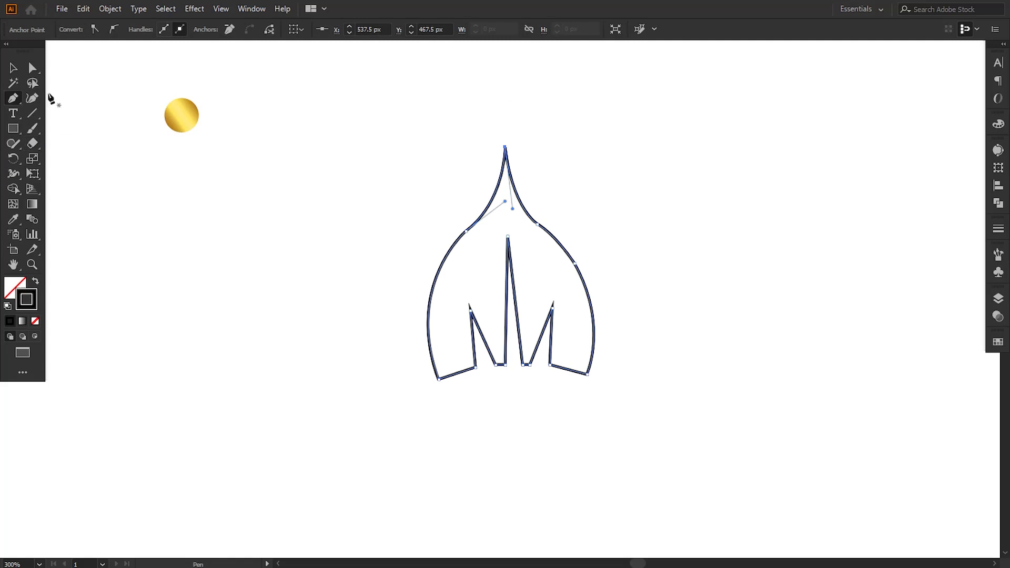
Step: Adjust the direction handle of the petal's left shoulder anchor to smooth the curve toward the tip
key(v)
click(283, 273)
drag(379, 261, 467, 375)
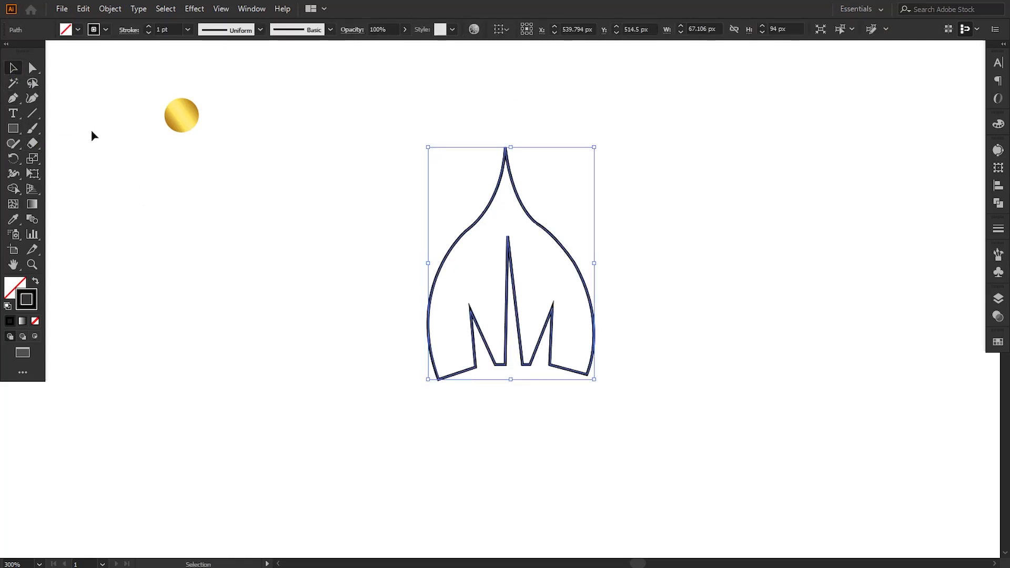
click(32, 68)
mouse_move(482, 229)
mouse_down()
mouse_move(470, 231)
mouse_move(494, 234)
mouse_up()
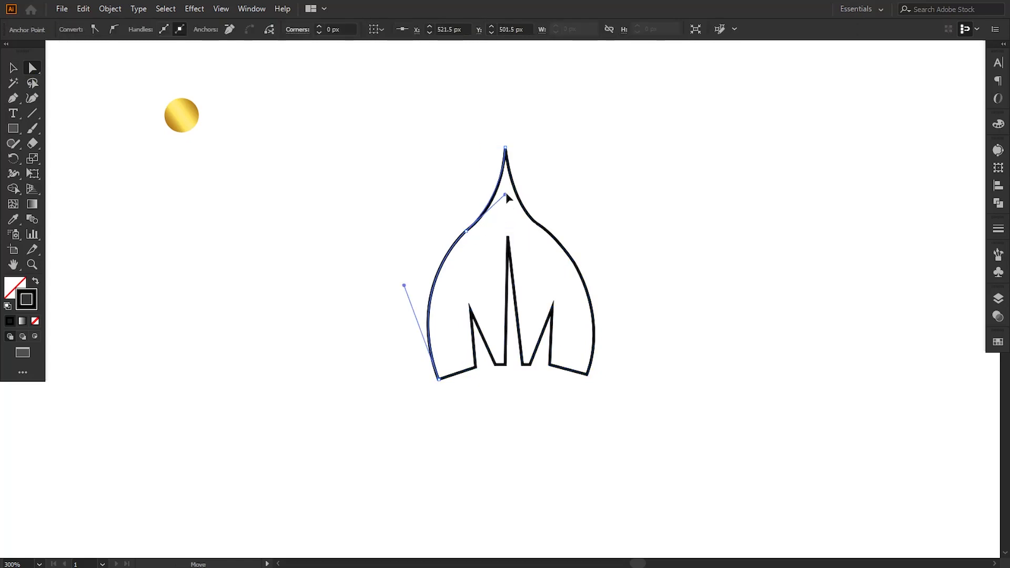
click(448, 217)
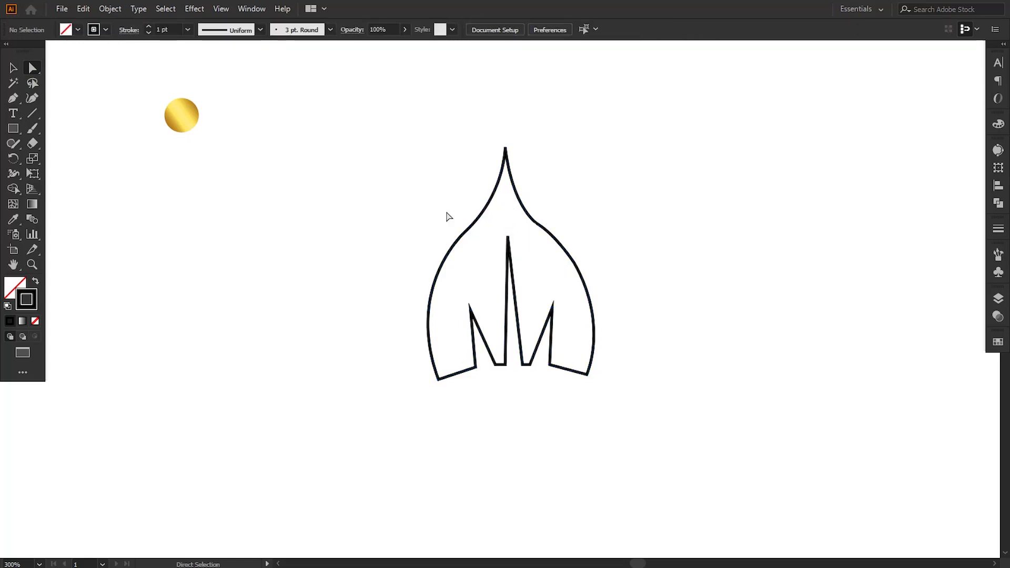
Step: Extend the lower direction handle of the right shoulder anchor to flatten the segment below it
click(506, 151)
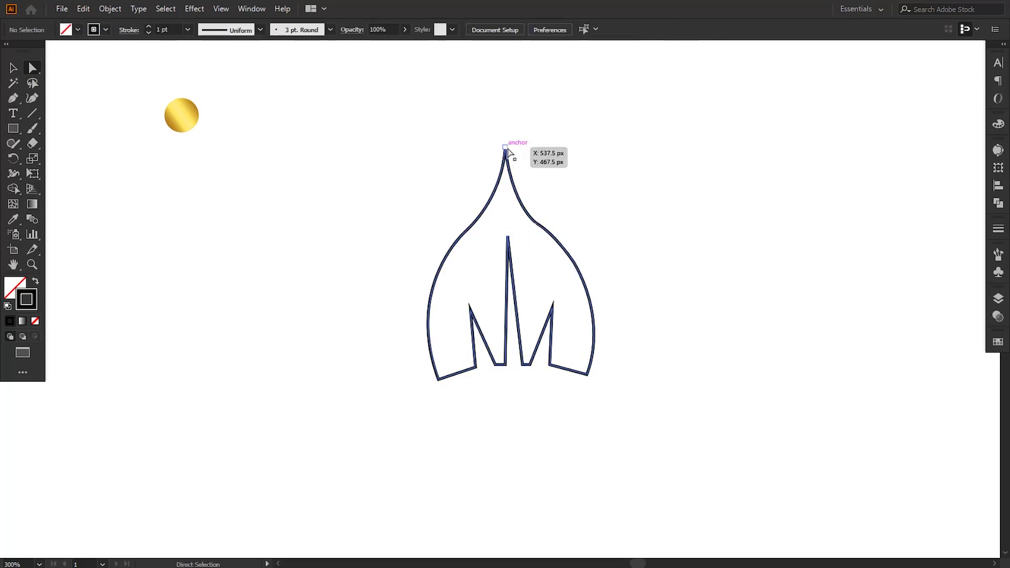
click(560, 243)
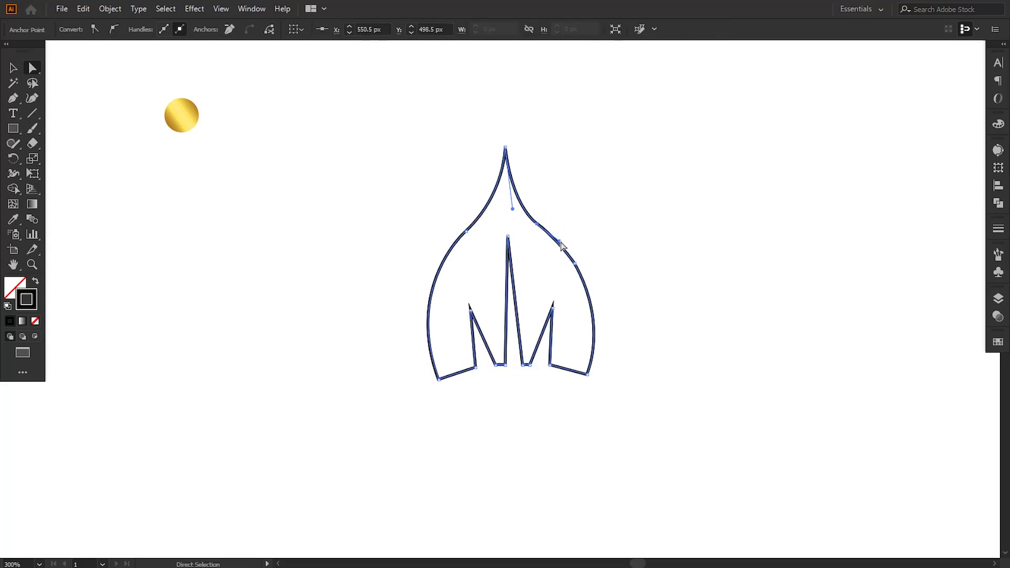
click(579, 229)
click(535, 223)
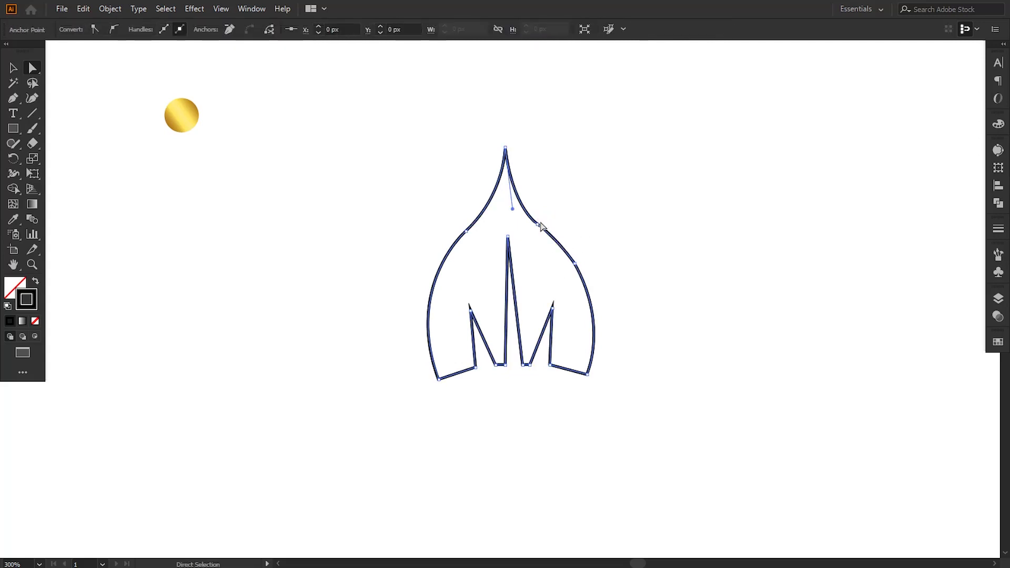
click(615, 220)
key(ctrl+plus)
key(ctrl+plus)
key(ctrl+plus)
drag(598, 166, 537, 244)
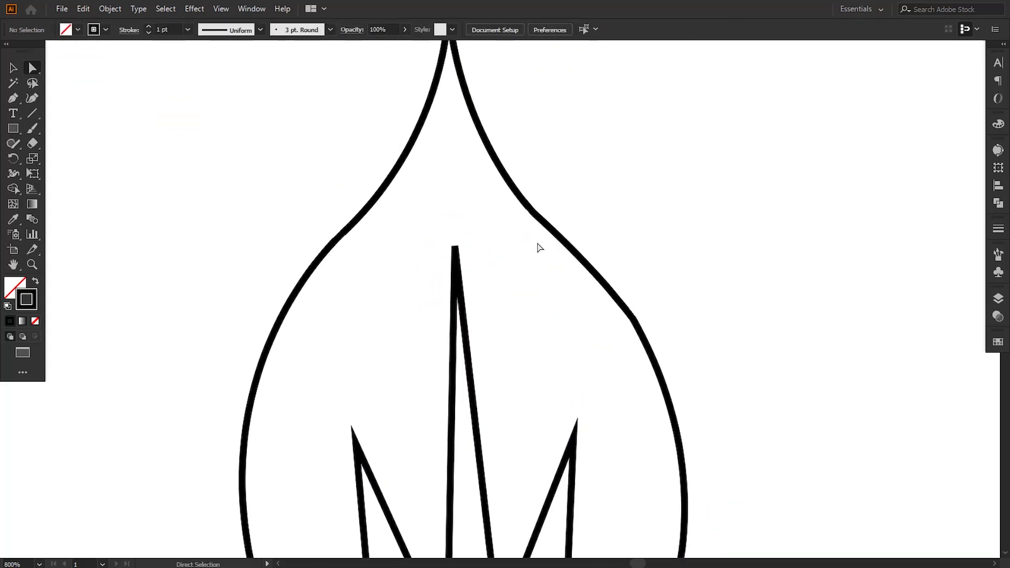
click(534, 211)
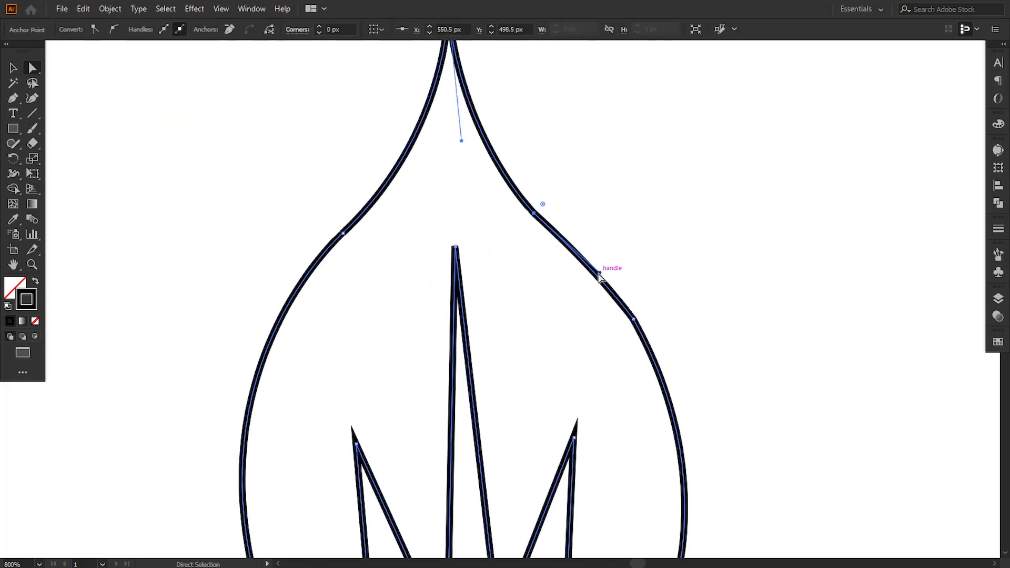
drag(599, 276, 609, 288)
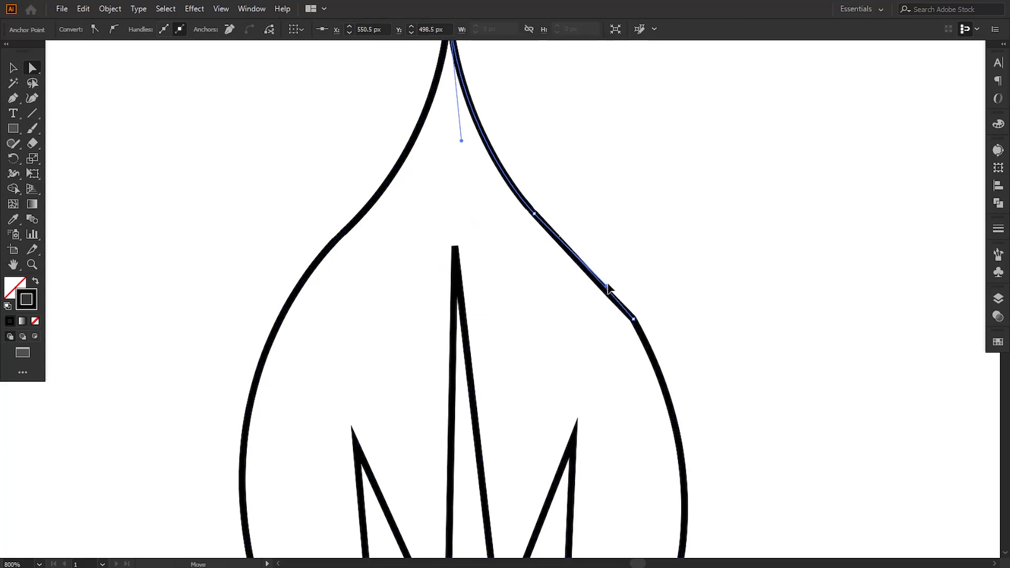
click(563, 303)
Step: Reshape the lower right curve with its upper anchor's direction handle so it flows smoothly from the shoulder segment
drag(625, 246, 581, 304)
drag(611, 331, 584, 181)
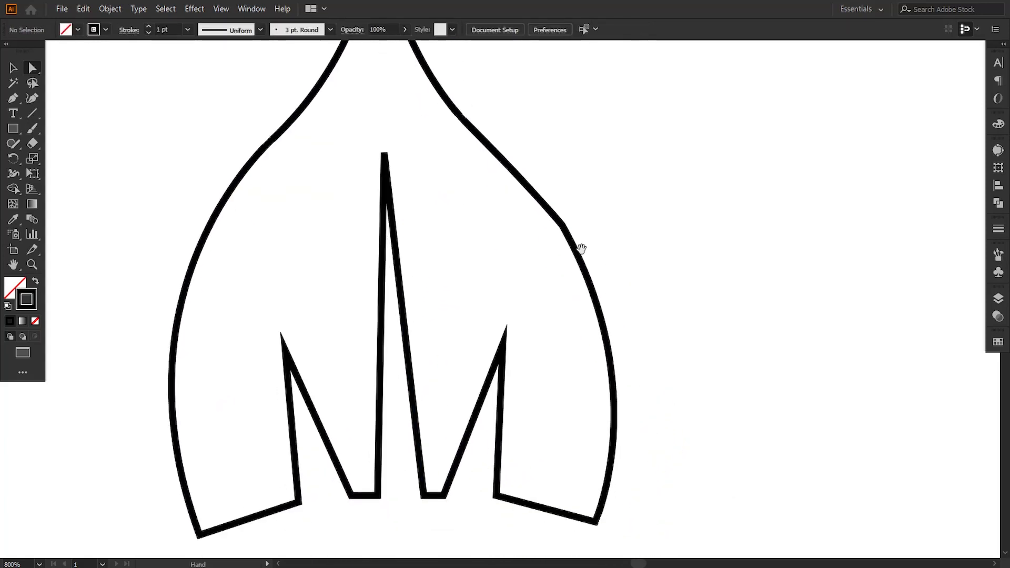
click(562, 224)
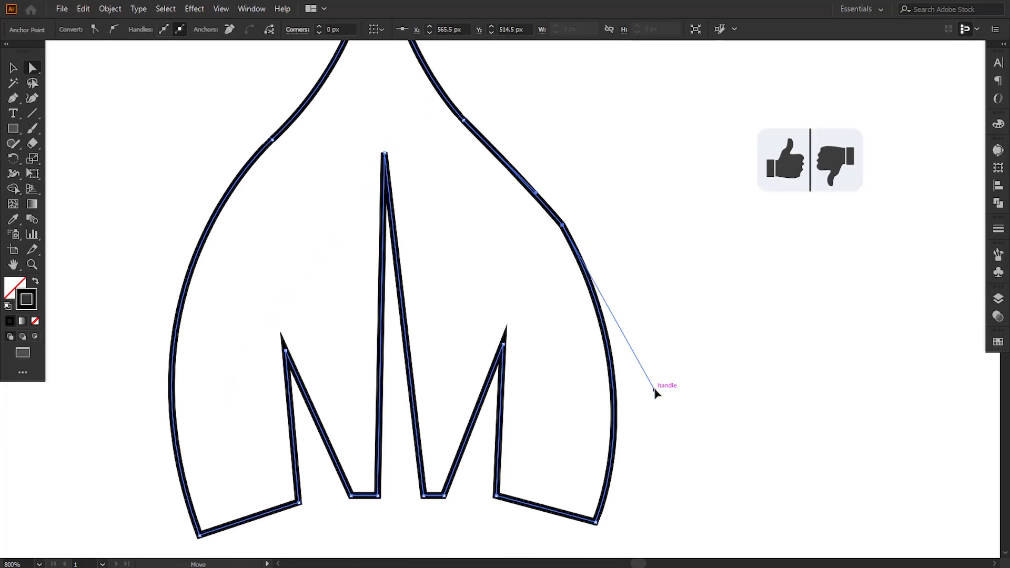
drag(656, 394, 662, 363)
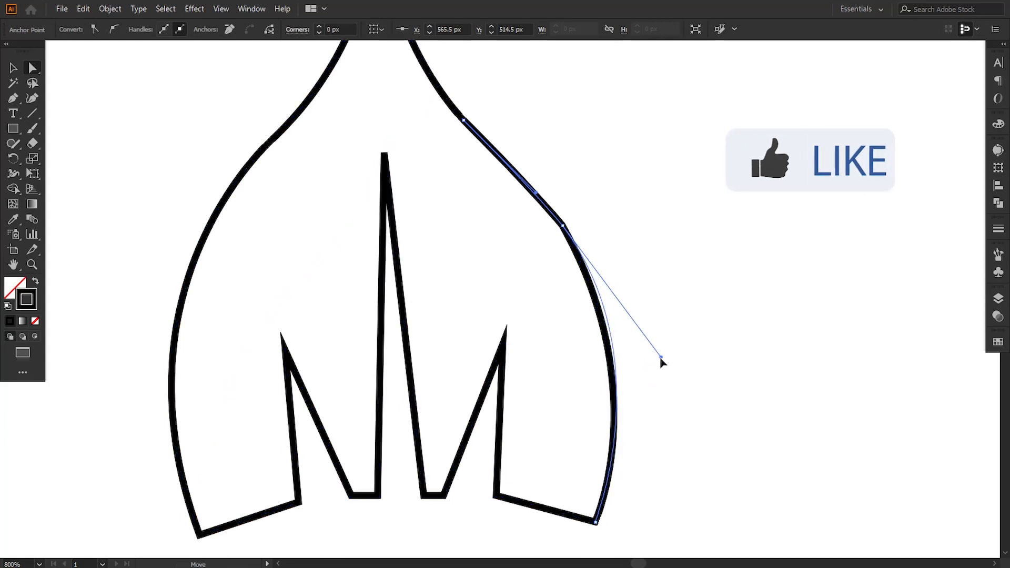
click(723, 365)
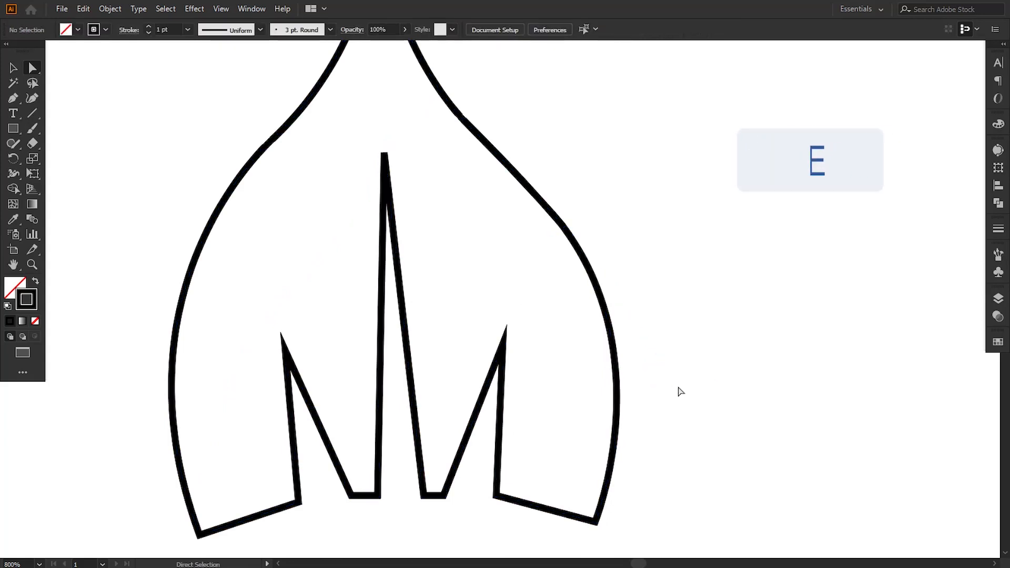
Step: Apply the gold gradient fill from the sample circle to the whole petal with the Eyedropper
drag(656, 402, 679, 387)
drag(501, 427, 512, 407)
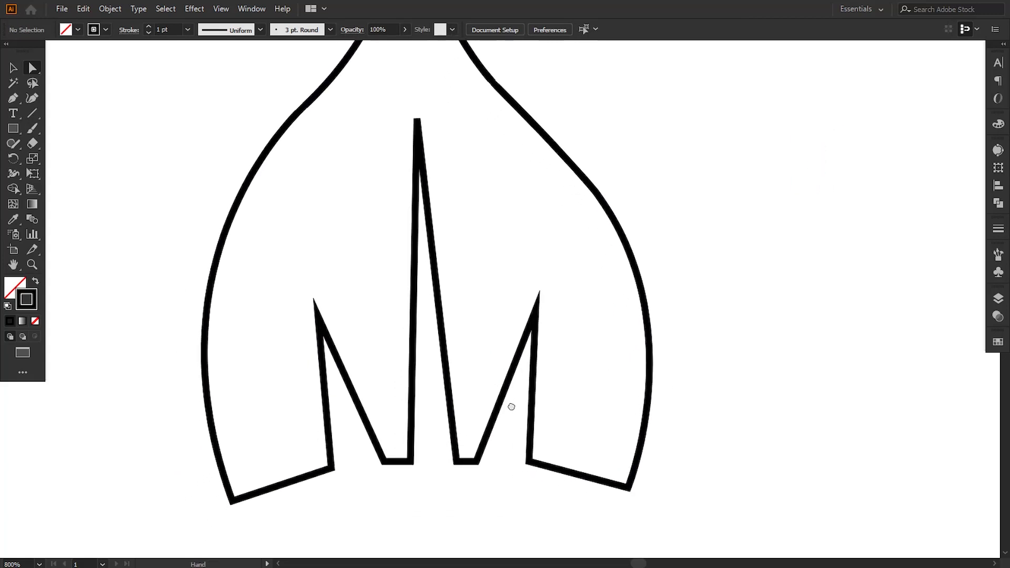
key(ctrl+minus)
key(ctrl+minus)
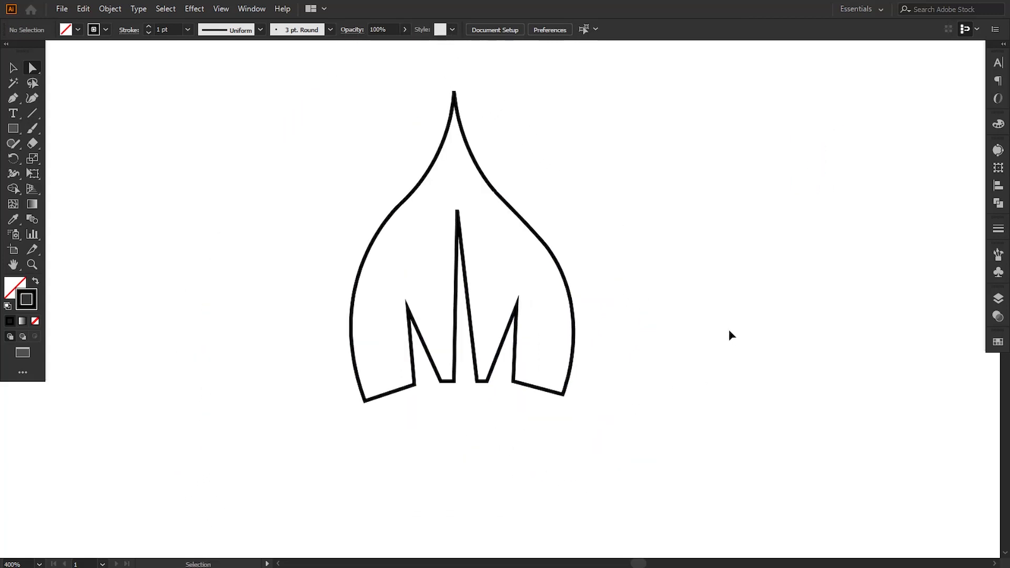
key(ctrl+minus)
key(ctrl+minus)
drag(644, 316, 662, 310)
key(ctrl+plus)
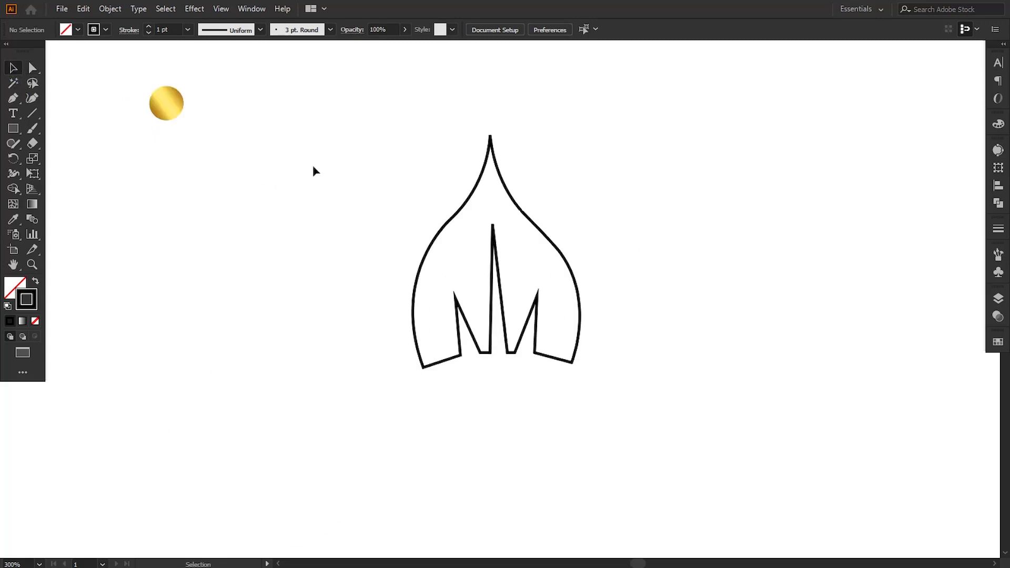
drag(314, 169, 600, 403)
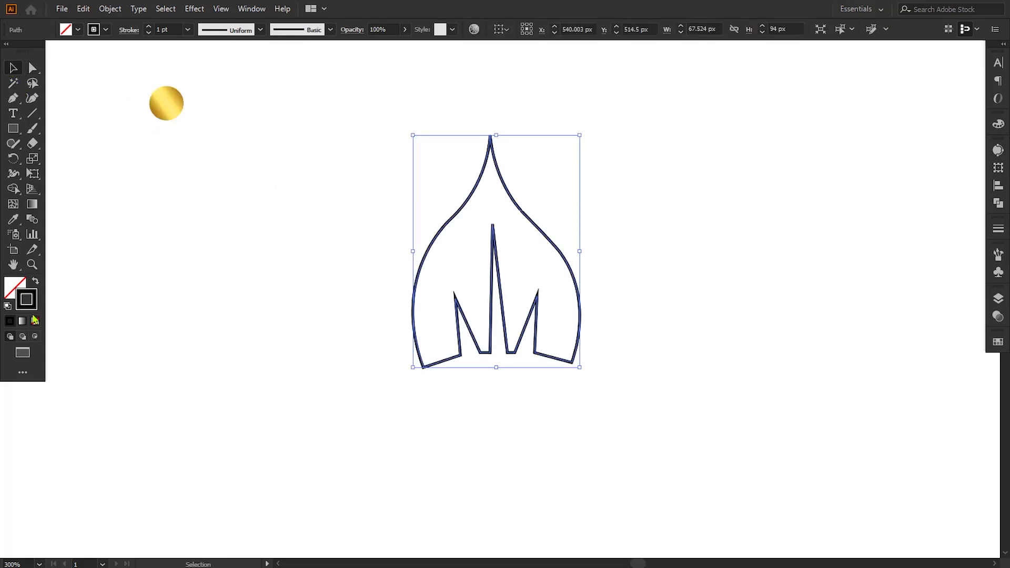
click(12, 220)
click(165, 101)
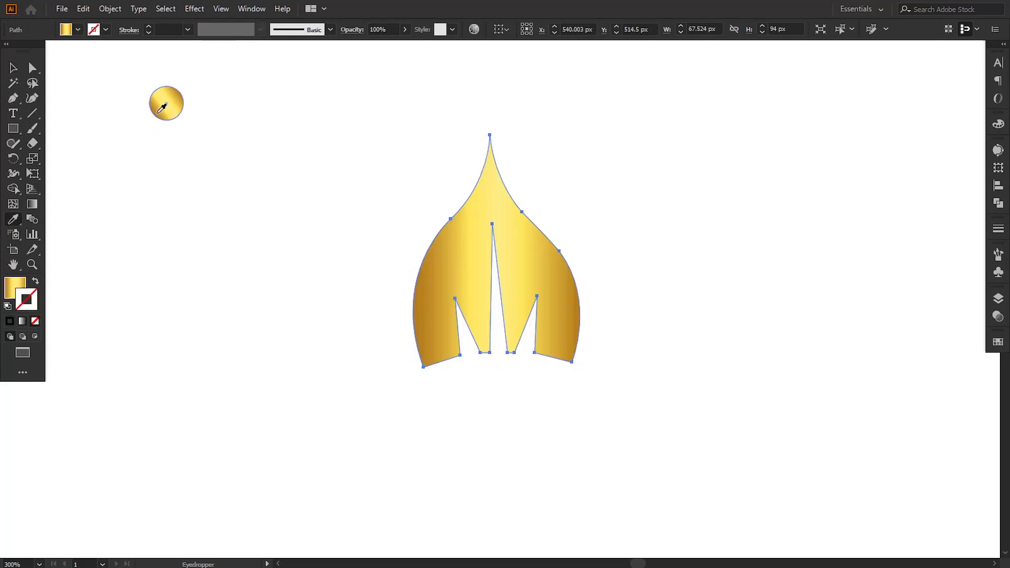
Step: Create a copy of the gold petal rotated 30° about a center point placed below it
key(ctrl+minus)
key(ctrl+minus)
key(v)
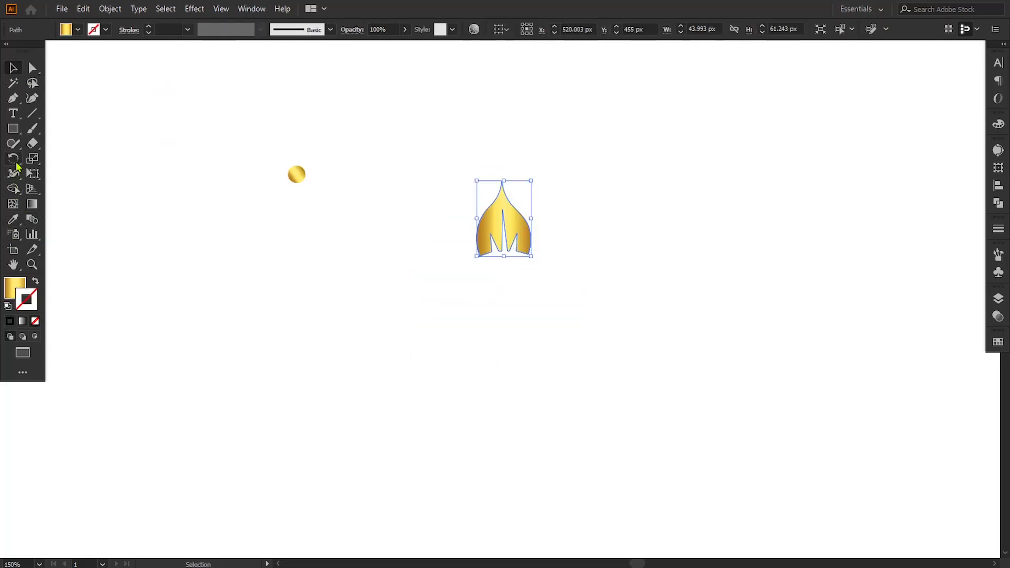
click(13, 158)
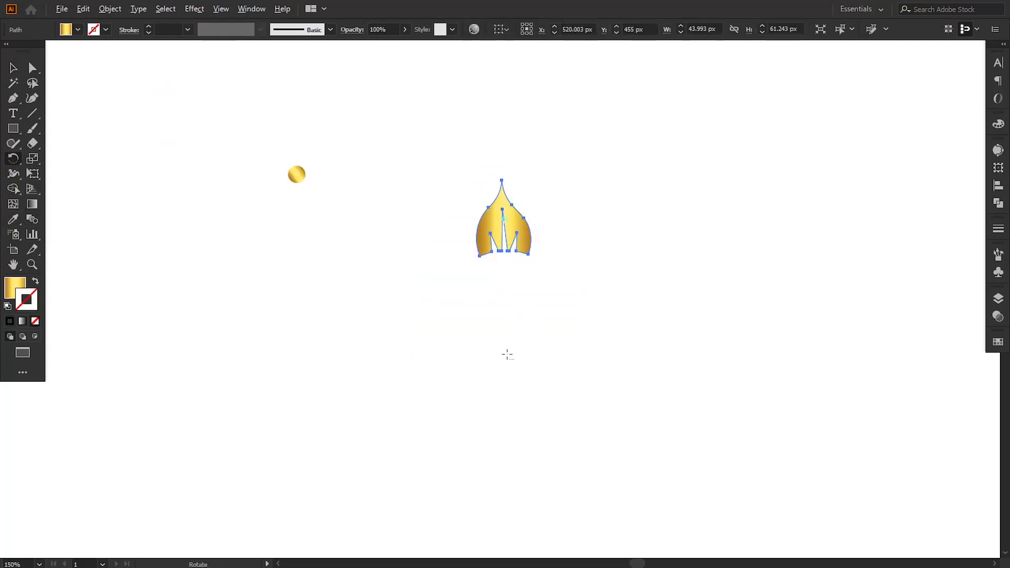
alt+click(507, 357)
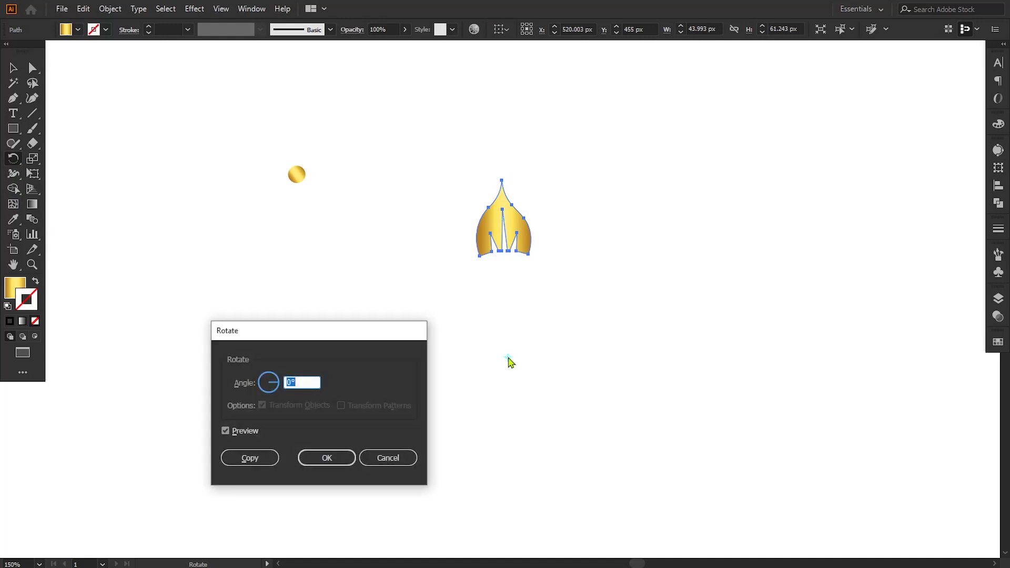
text(30)
click(226, 432)
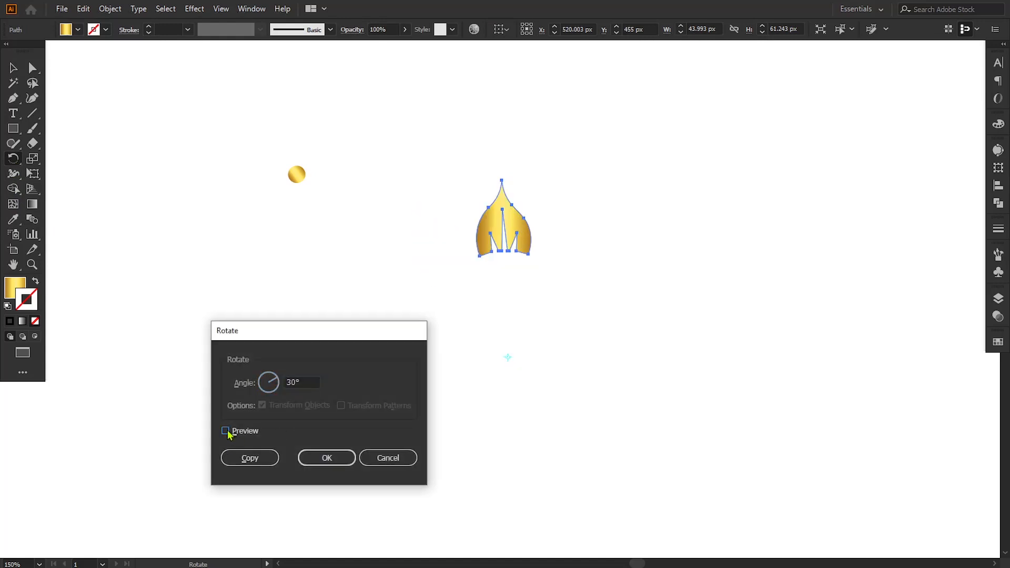
click(245, 464)
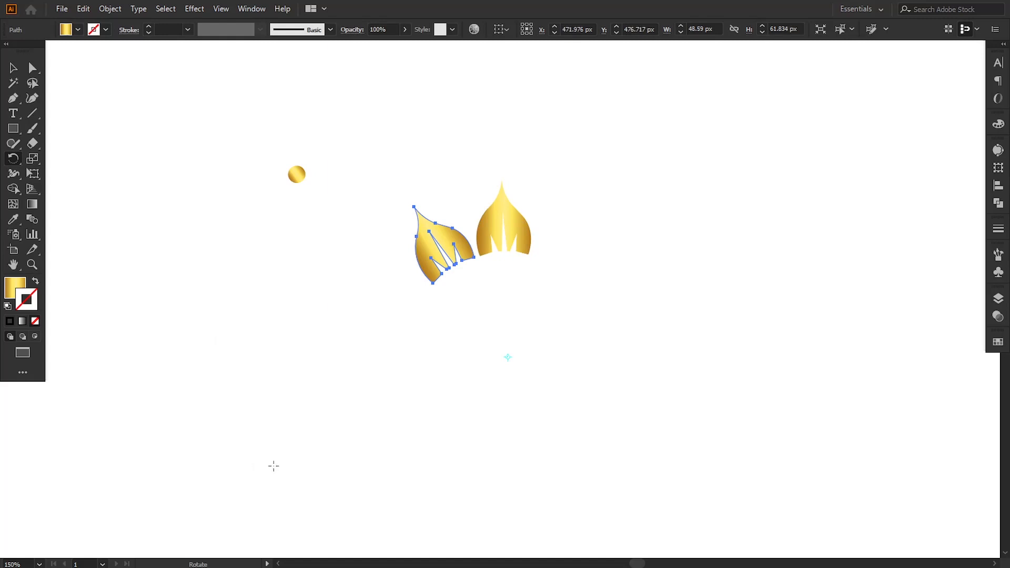
Step: Repeat the 30° rotated copy of the petal around the same center until a twelve-petal ring is complete
key(ctrl+d)
key(ctrl+d)
key(ctrl+d)
key(ctrl+d)
key(ctrl+d)
key(ctrl+d)
key(ctrl+d)
key(ctrl+d)
key(ctrl+d)
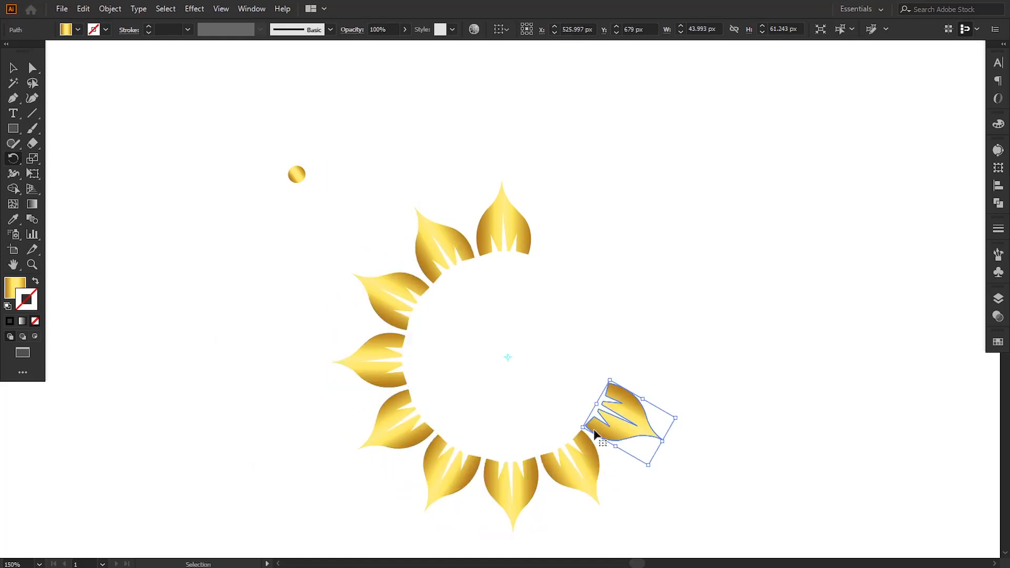
key(ctrl+d)
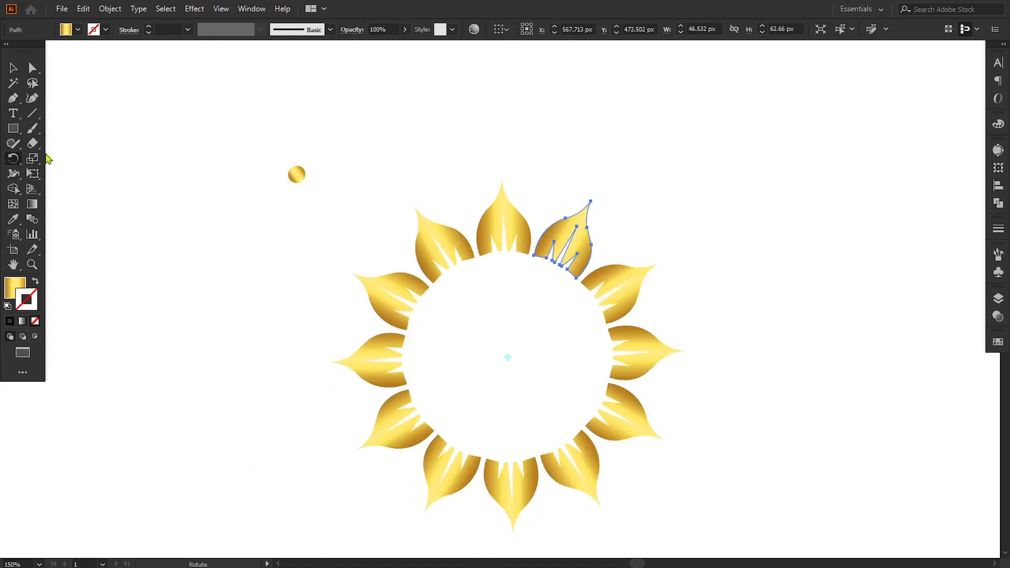
Step: Group the twelve petals, then scale the group down to 150 × 150 px and place it higher on the artboard
click(13, 69)
click(345, 261)
drag(383, 262, 667, 491)
click(110, 9)
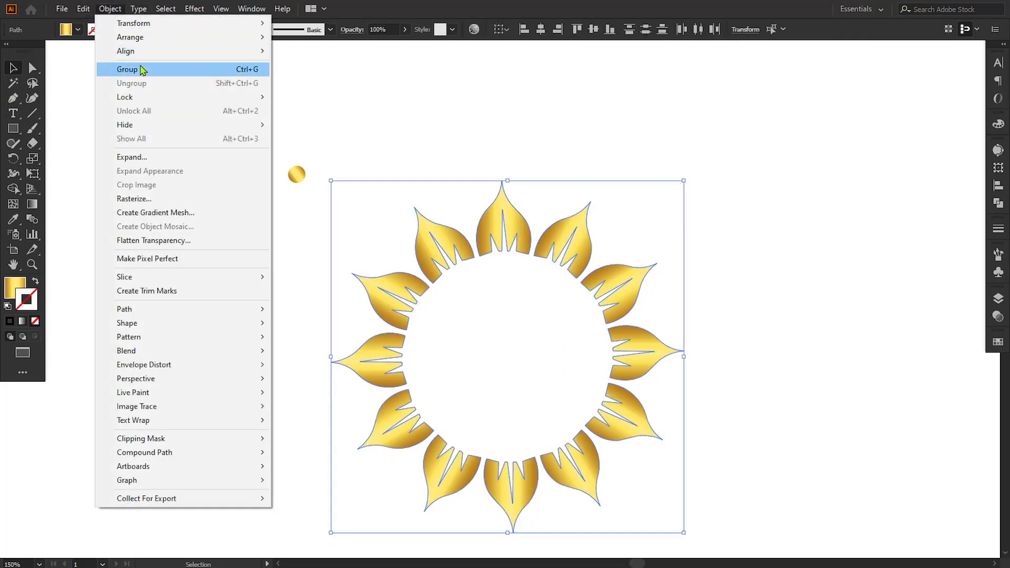
click(139, 70)
drag(684, 533, 601, 448)
drag(540, 405, 539, 364)
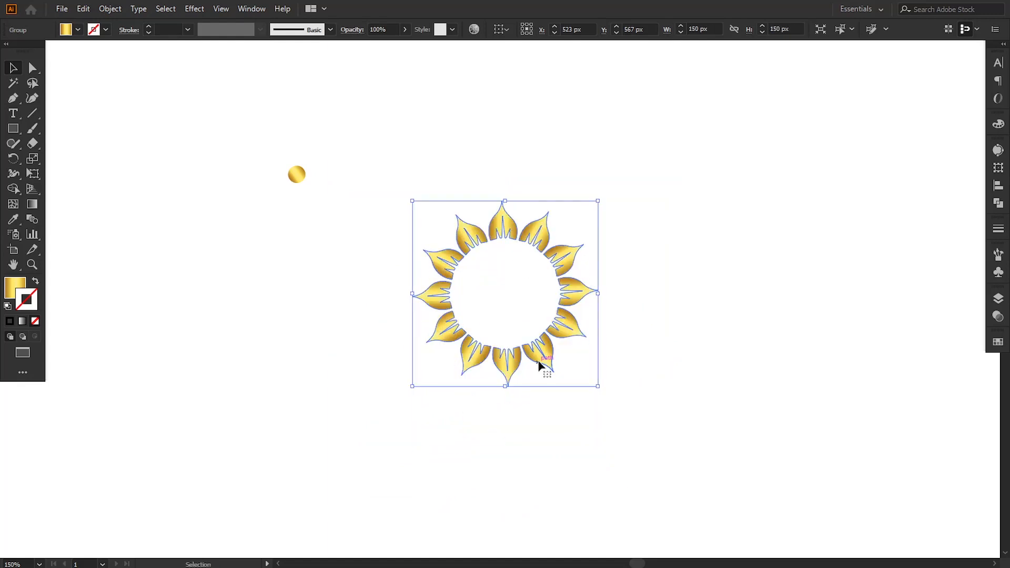
Step: Paste a copy of the petal ring in front and scale it down about its center to fit inside the original ring
click(84, 9)
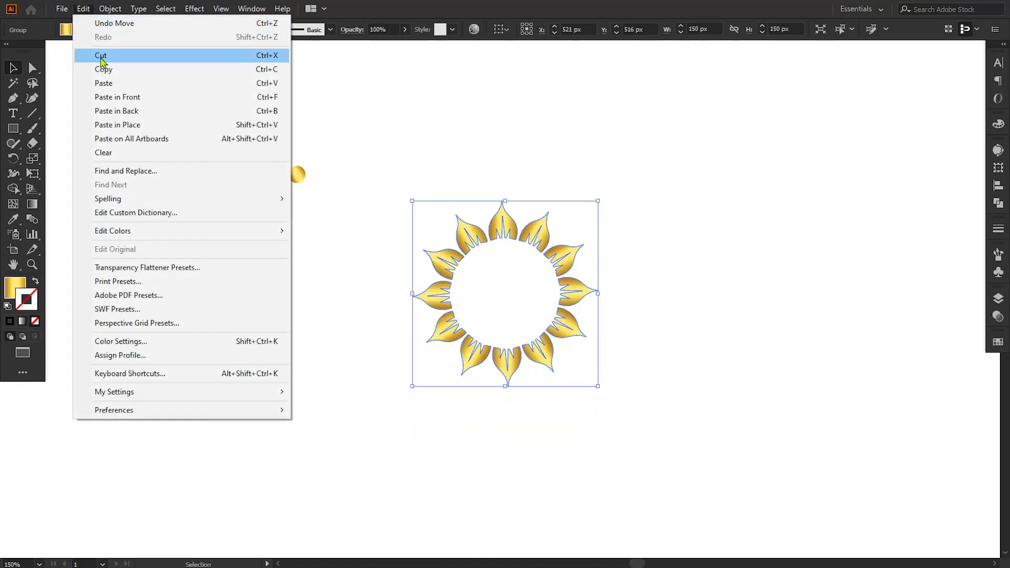
click(103, 68)
click(84, 9)
click(115, 98)
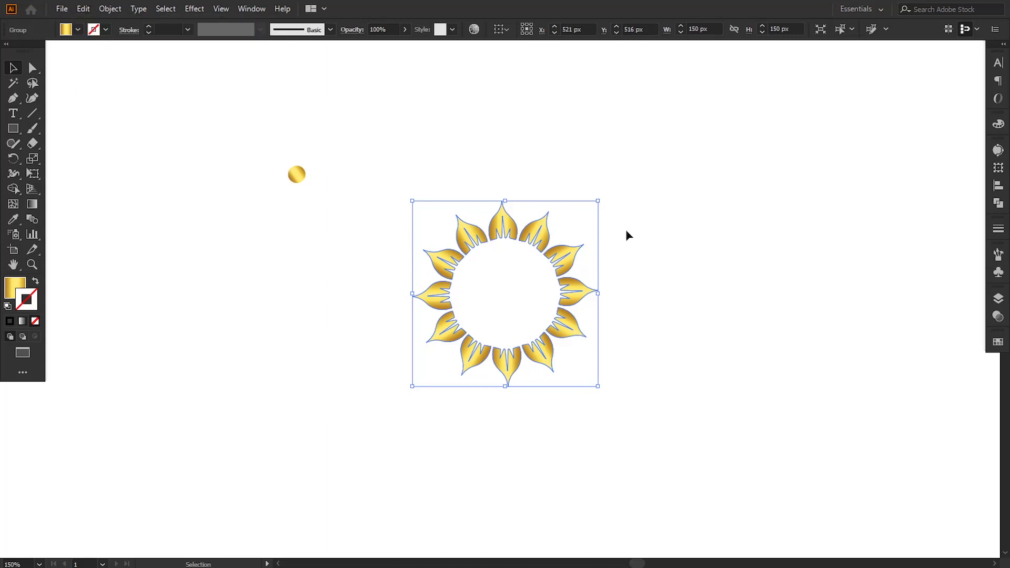
drag(598, 198, 563, 241)
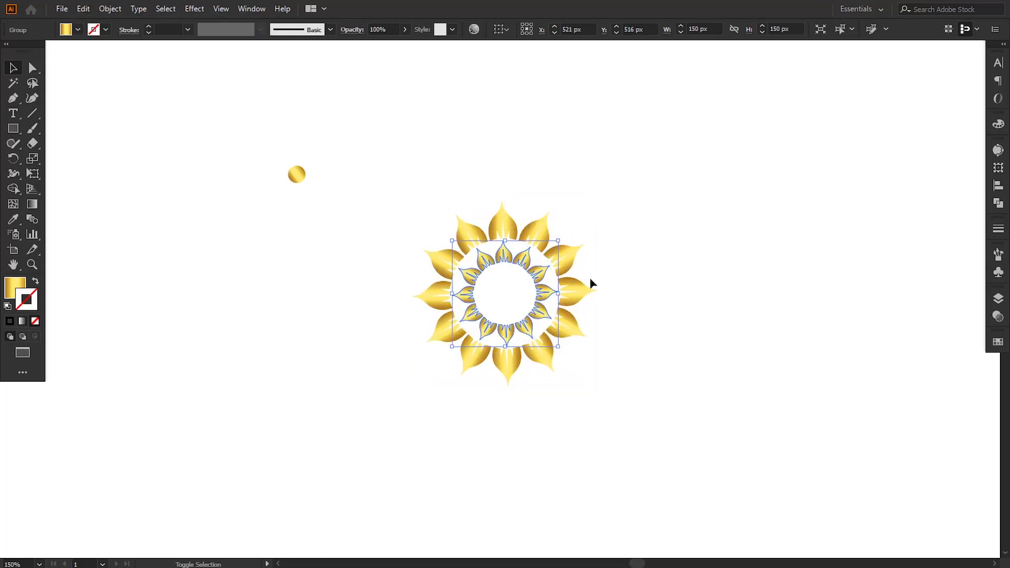
Step: Draw a 50 px gold gradient circle with the Ellipse tool and place it in the center of the inner petal ring
click(643, 261)
key(ctrl+plus)
key(ctrl+plus)
key(ctrl+plus)
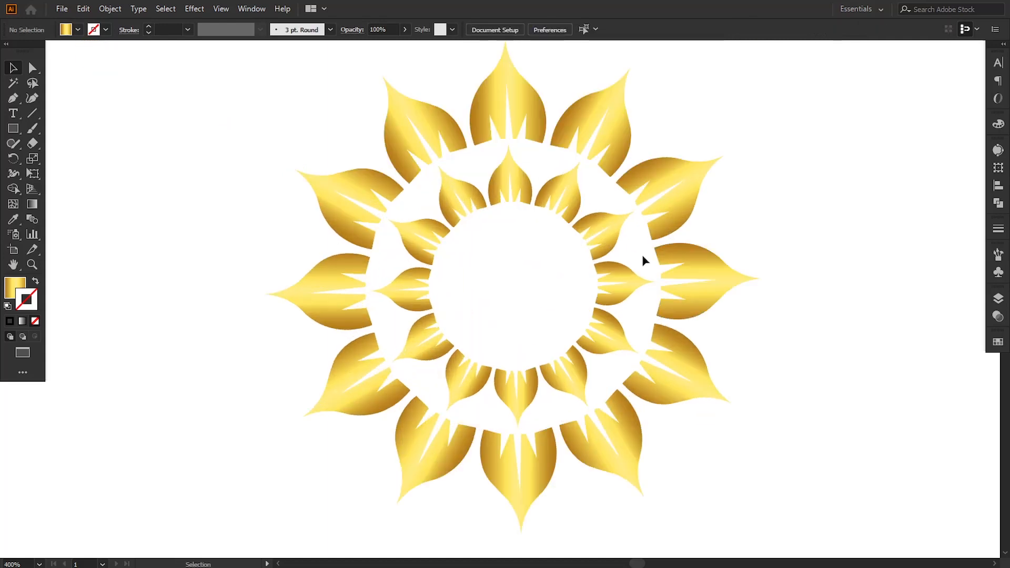
drag(509, 341, 491, 335)
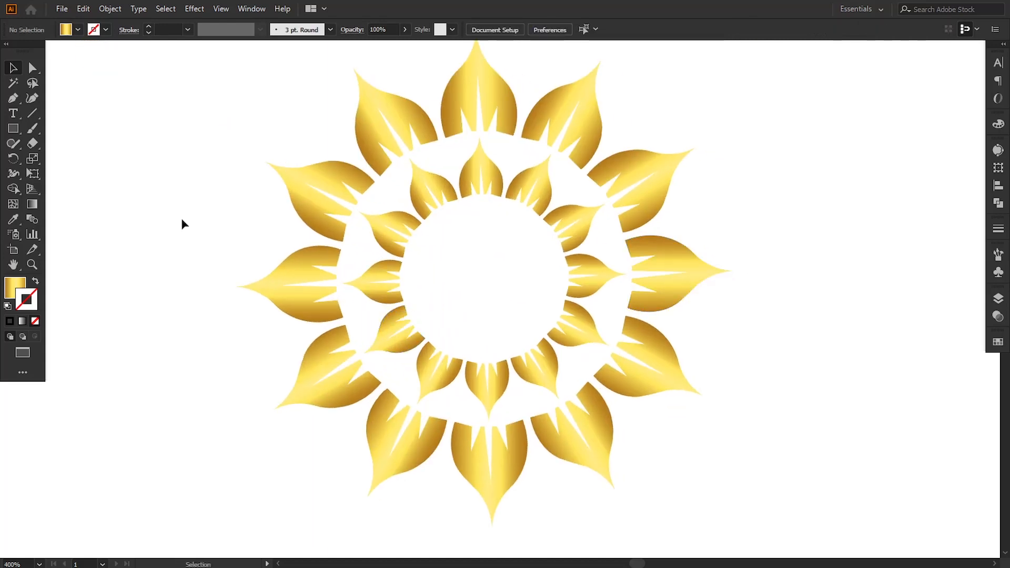
click(15, 133)
click(50, 156)
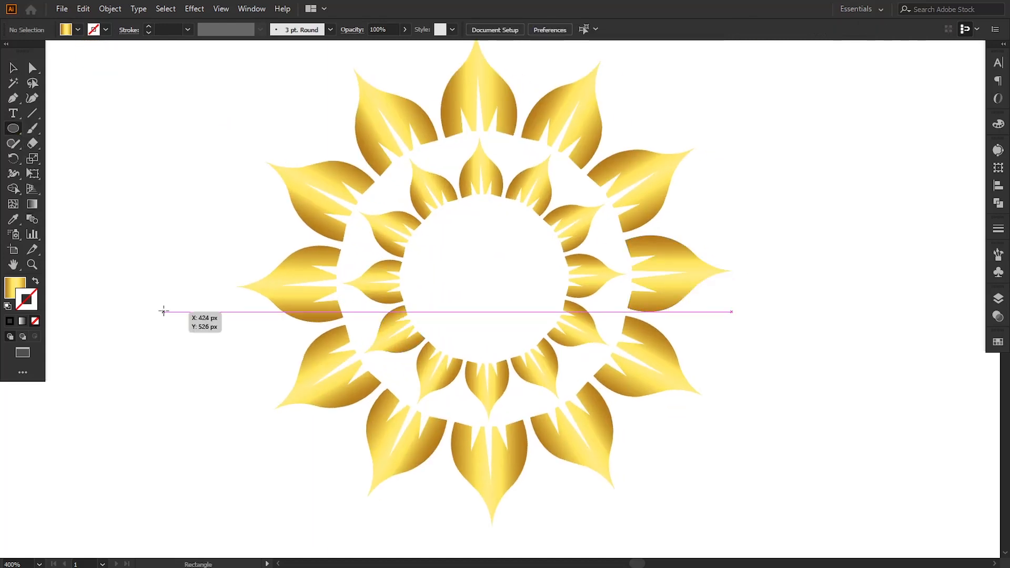
drag(164, 312, 329, 476)
click(13, 69)
click(140, 230)
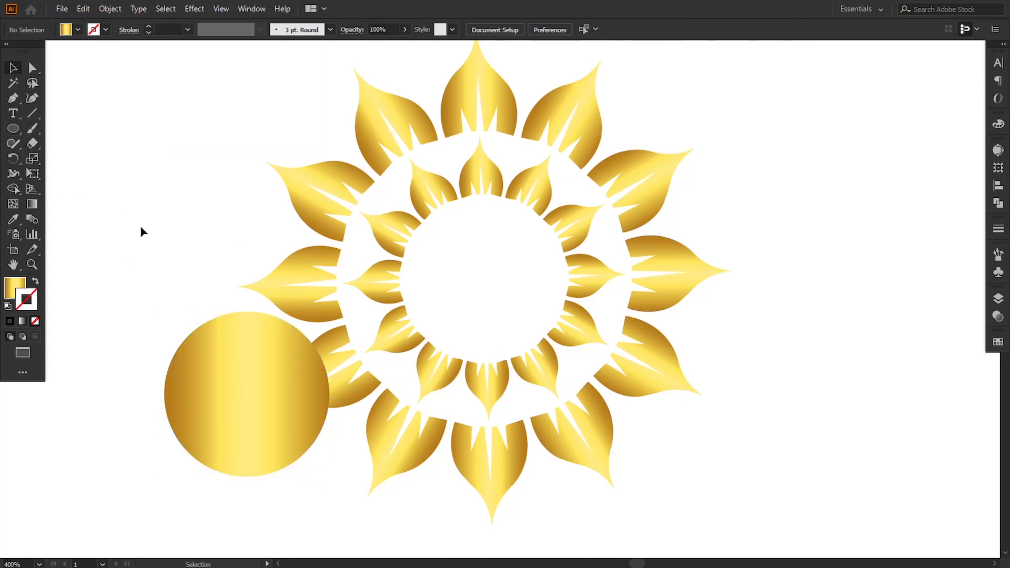
drag(275, 413, 507, 291)
Step: Group the inner and outer petal rings together, leaving the center circle out of the group
shift+click(543, 365)
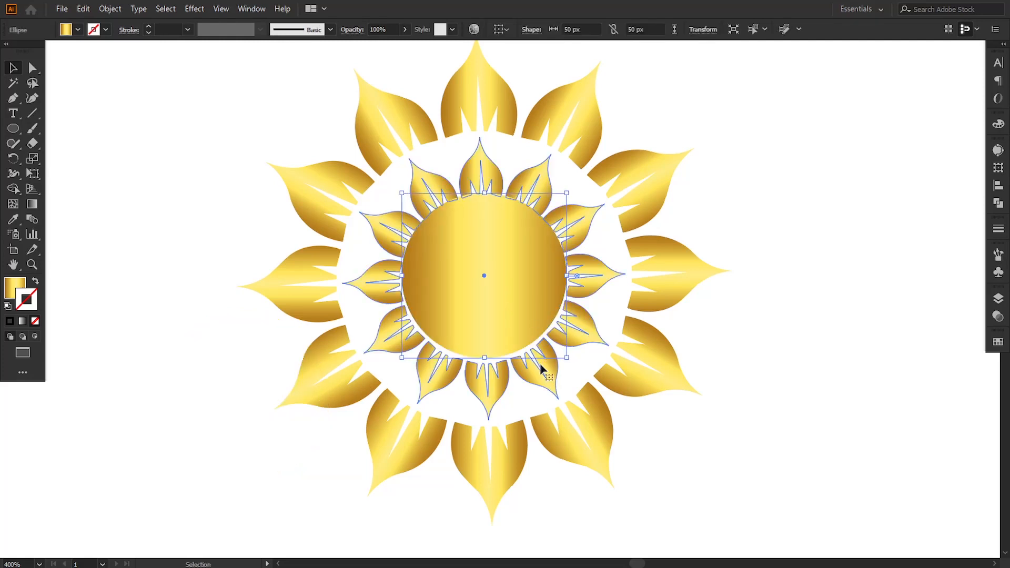
shift+click(573, 449)
click(109, 8)
click(128, 67)
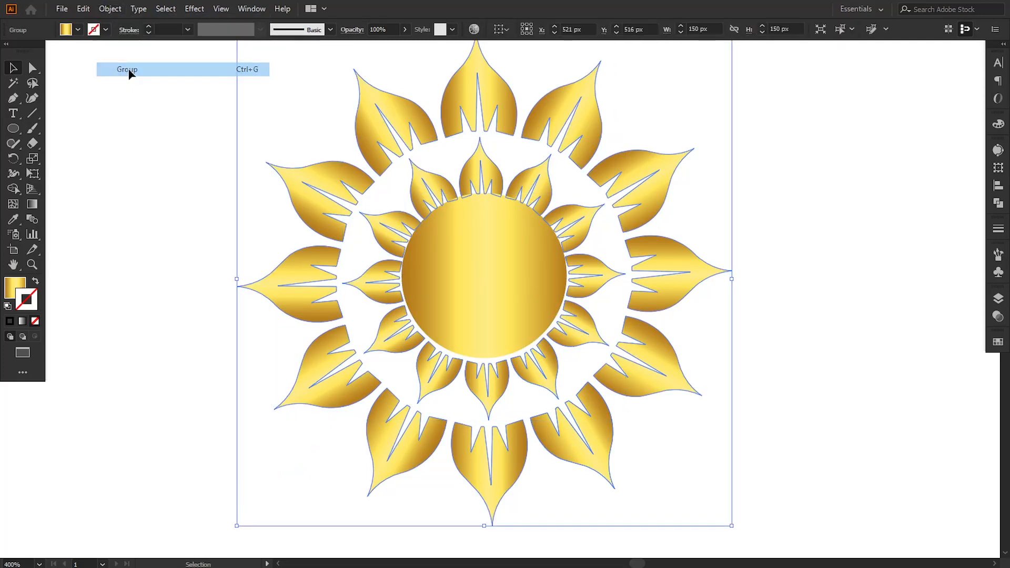
Step: Align the vertical centers of the circle and the petal group, and scale the circle down to 49 px
click(159, 166)
click(500, 337)
shift+click(651, 257)
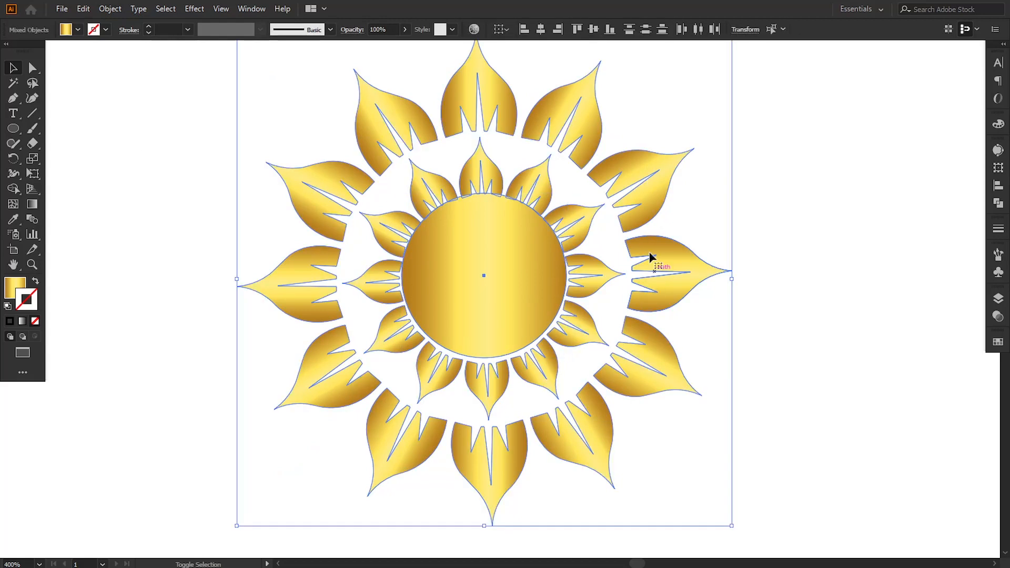
click(594, 30)
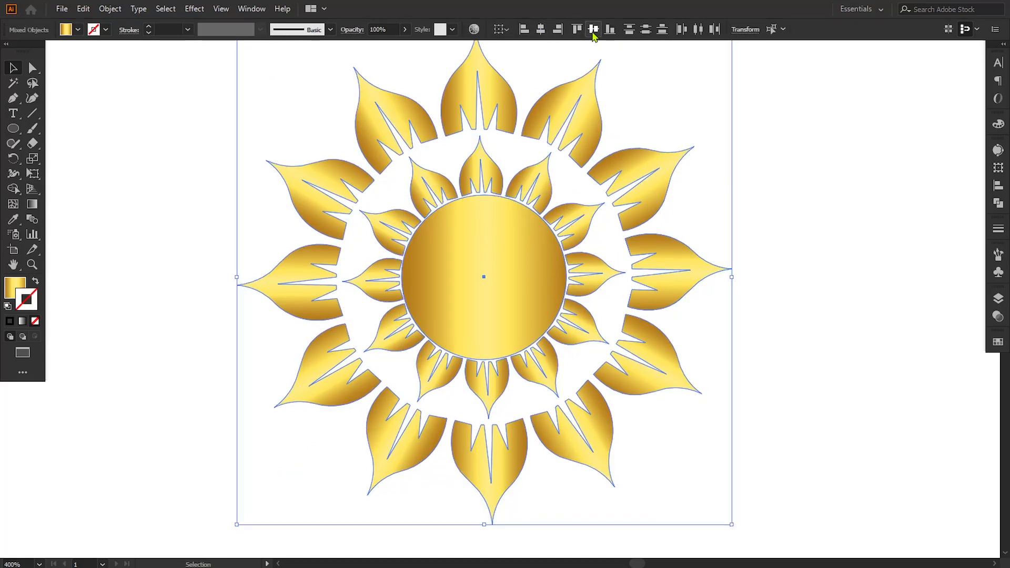
click(788, 279)
click(521, 300)
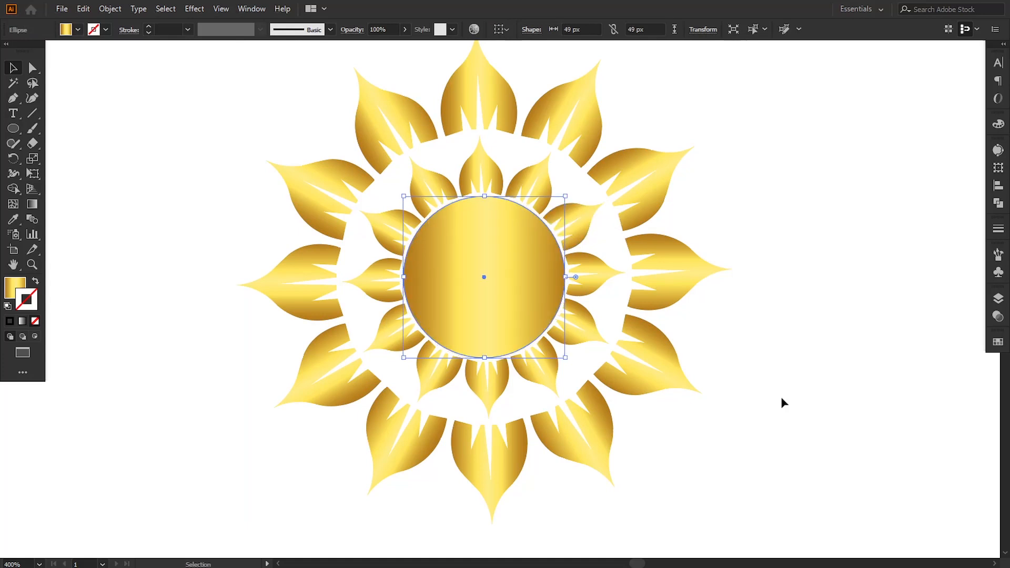
click(689, 402)
Step: Create a 40 px concentric copy of the center circle in front, with no fill and a white stroke
click(525, 310)
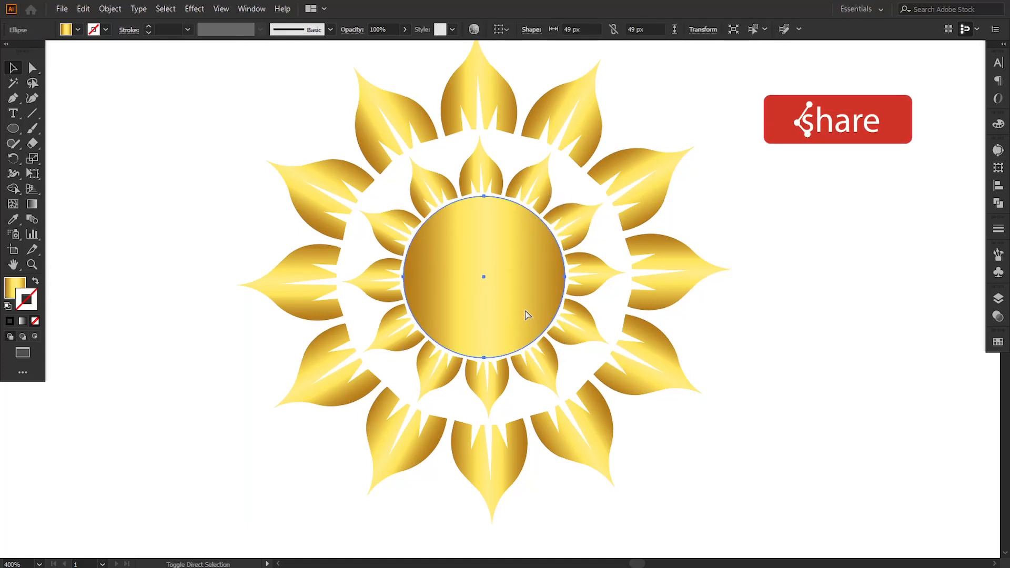
drag(565, 197, 552, 203)
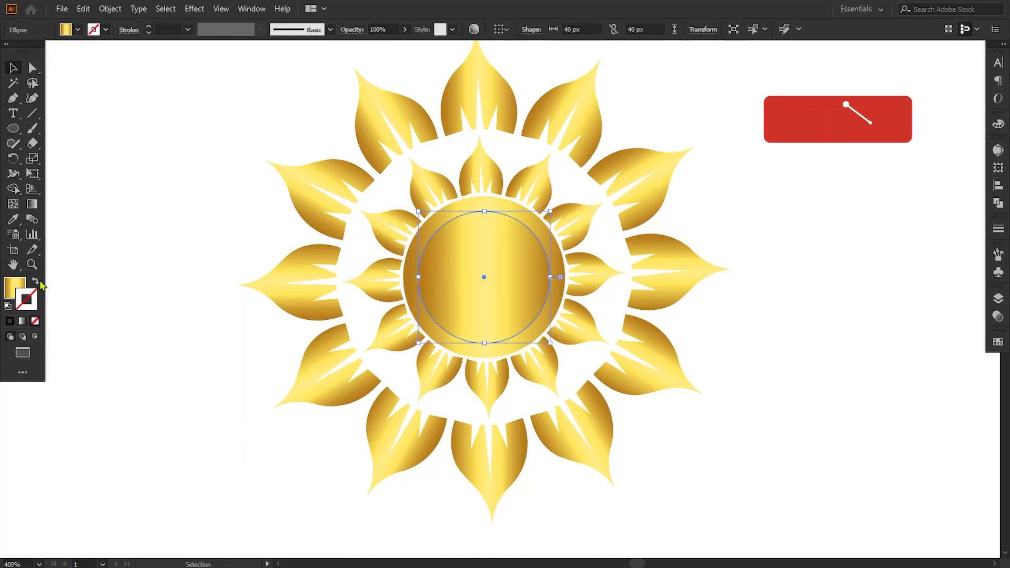
click(36, 281)
double_click(27, 299)
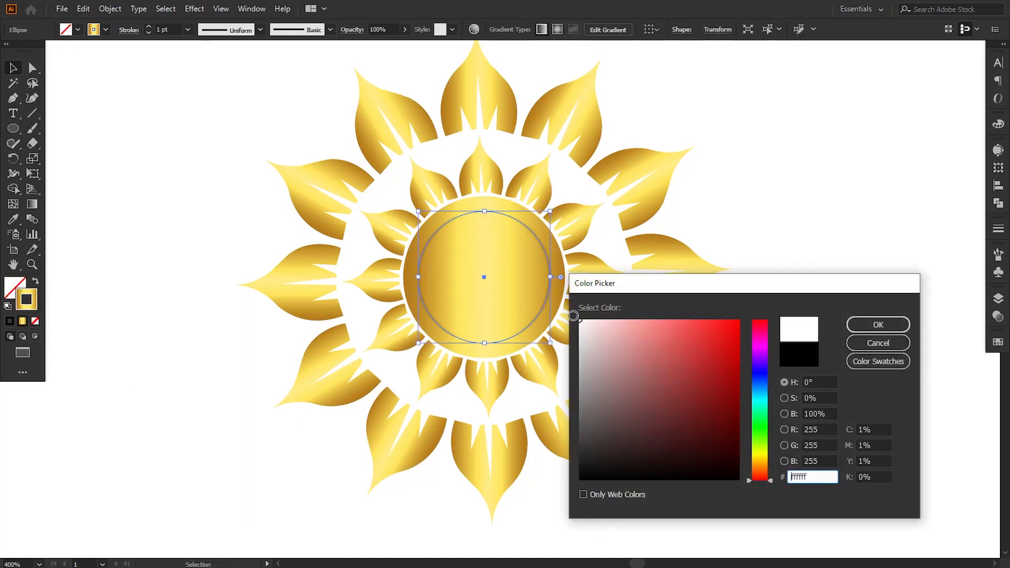
click(848, 327)
click(832, 331)
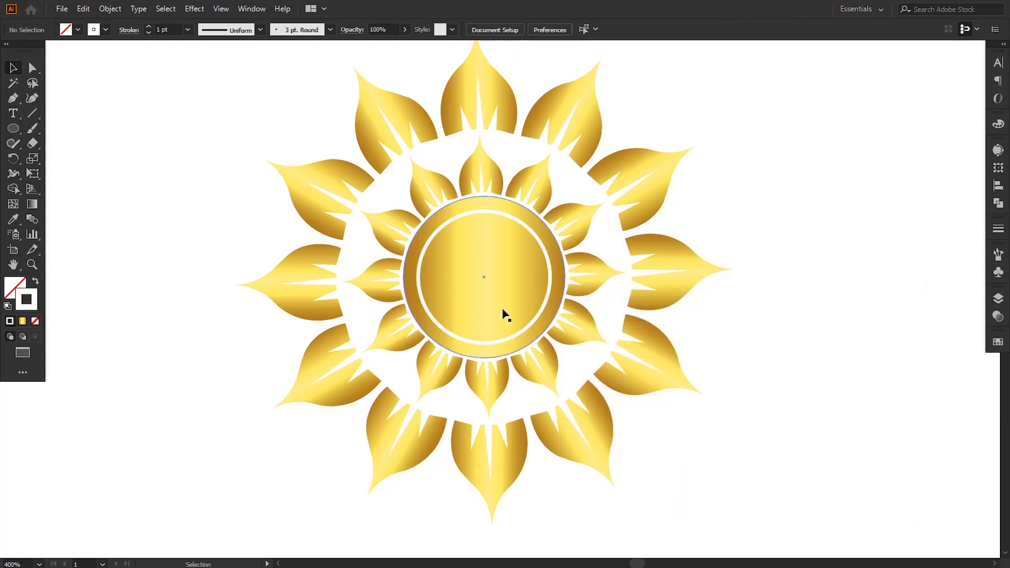
Step: Set the white circle's stroke weight to 0.75 pt
click(543, 310)
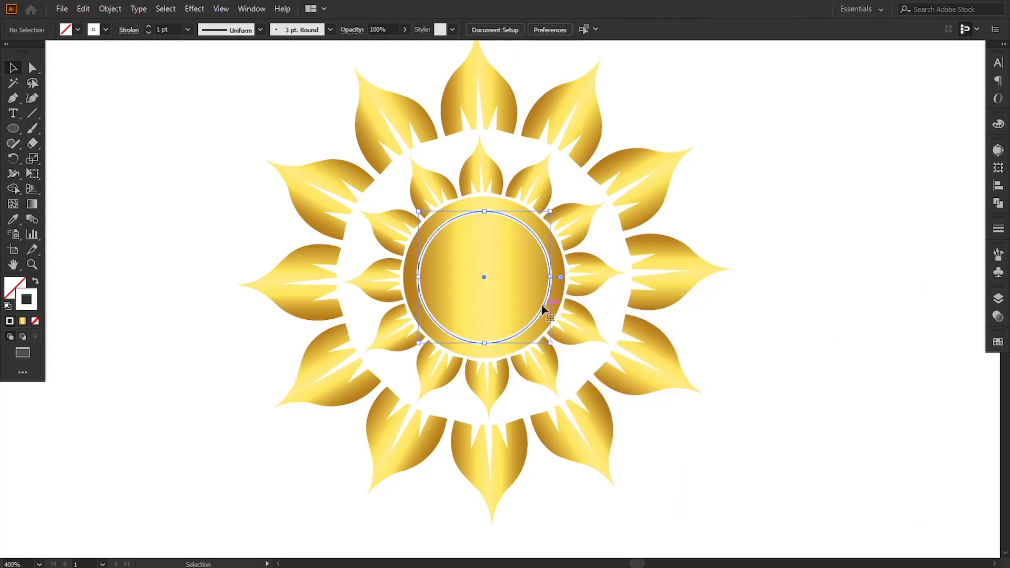
double_click(159, 29)
text(.75)
key(Return)
click(177, 125)
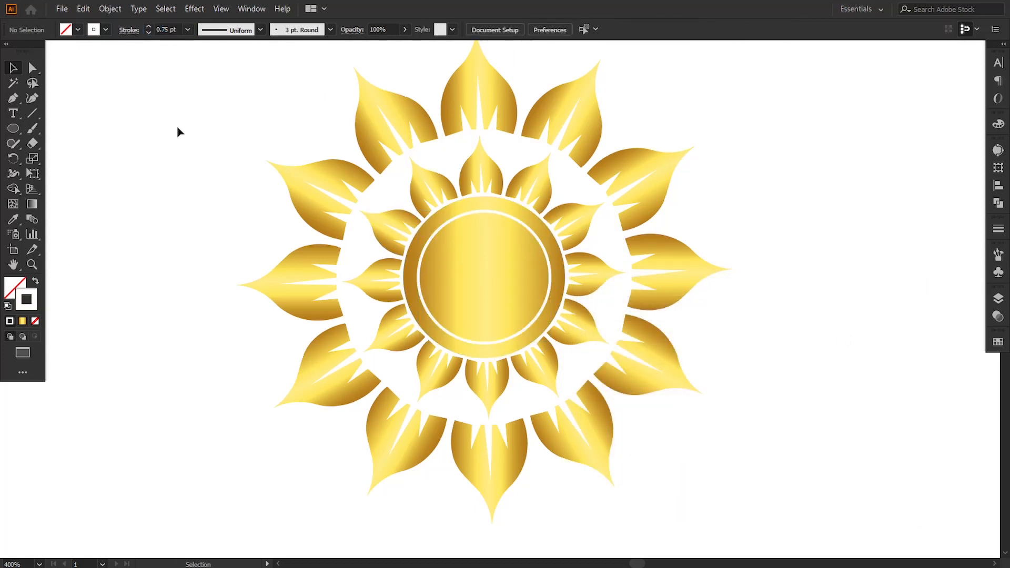
Step: Paste a copy of the white circle in front and scale it down about its center to 29 px
click(549, 289)
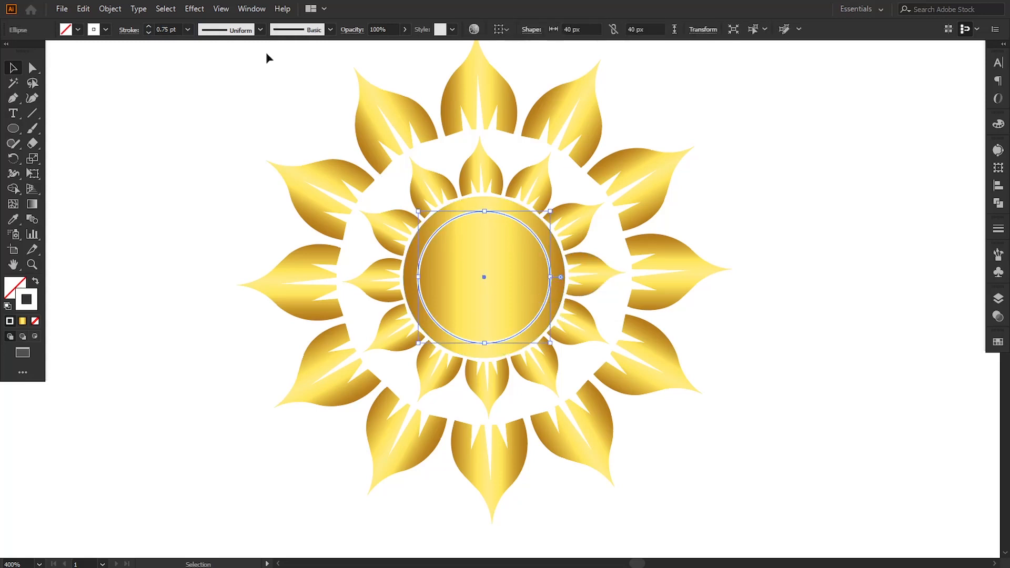
click(83, 8)
click(102, 68)
click(83, 8)
click(105, 97)
drag(550, 211, 534, 225)
click(273, 379)
Step: Expand the fill and stroke of both white circles into shapes
click(437, 262)
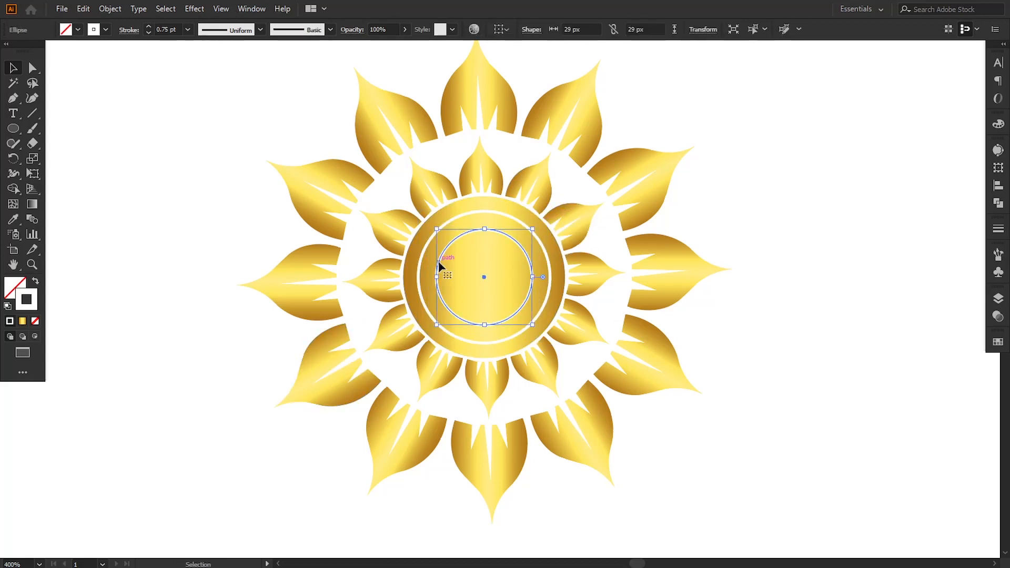
shift+click(421, 259)
click(110, 9)
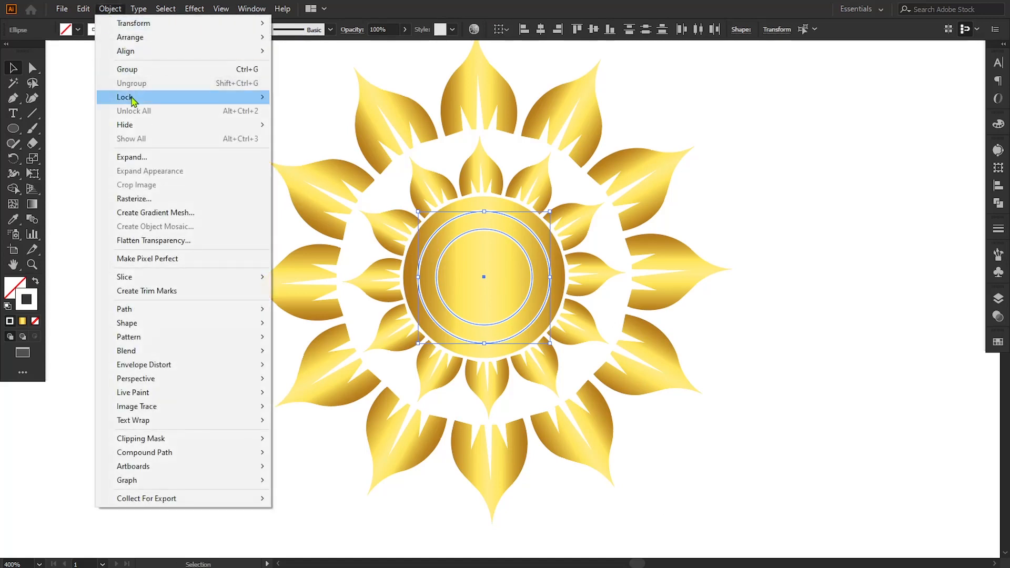
click(132, 157)
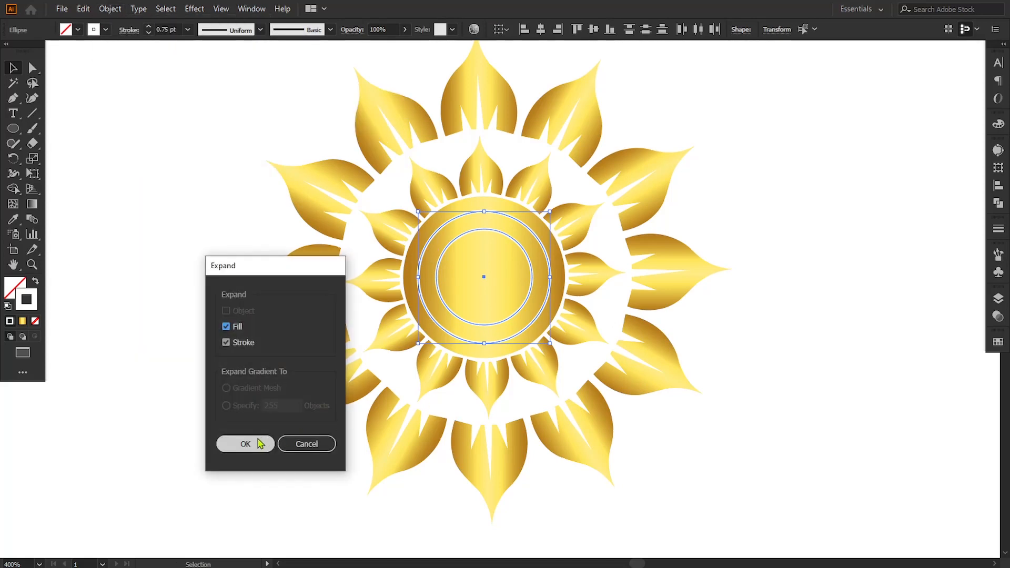
click(260, 443)
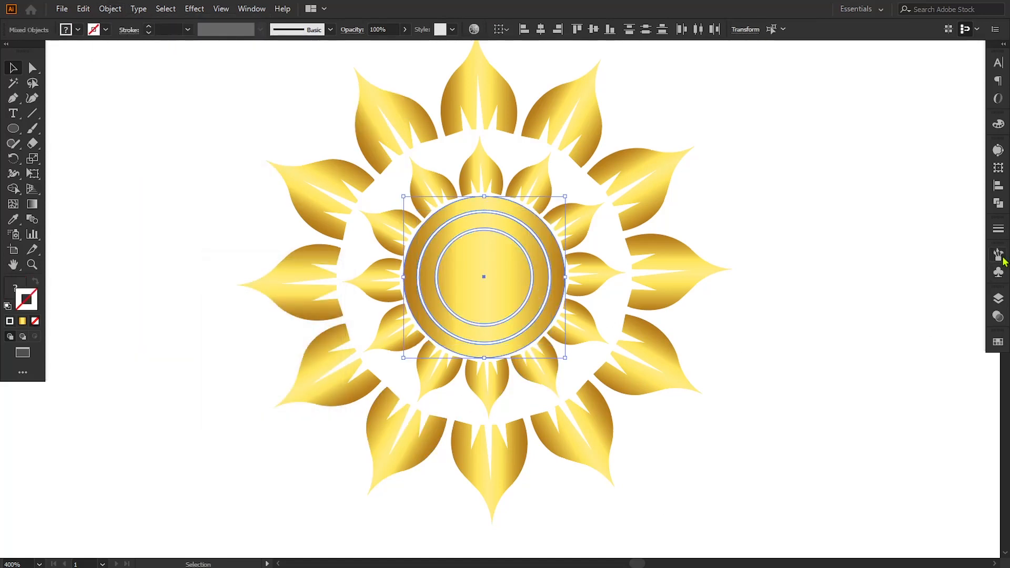
Step: Cut the two expanded white rings out of the gold center circle with Minus Front
click(996, 209)
click(875, 178)
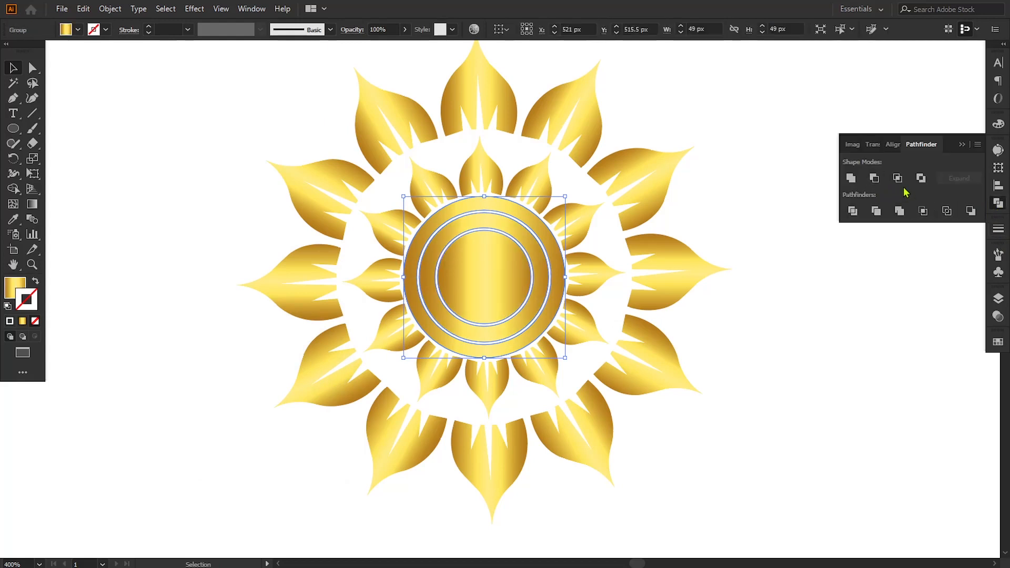
click(961, 145)
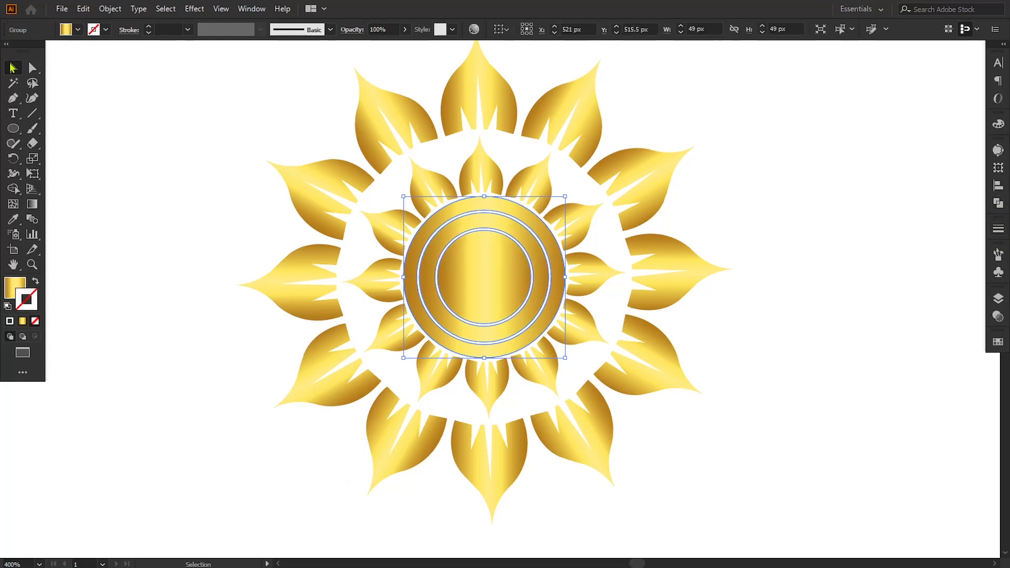
Step: Redirect the gold gradient fill of the whole ornament with the Gradient tool, running diagonally from the upper-left petals to the lower inner petals
click(72, 122)
drag(202, 96, 737, 412)
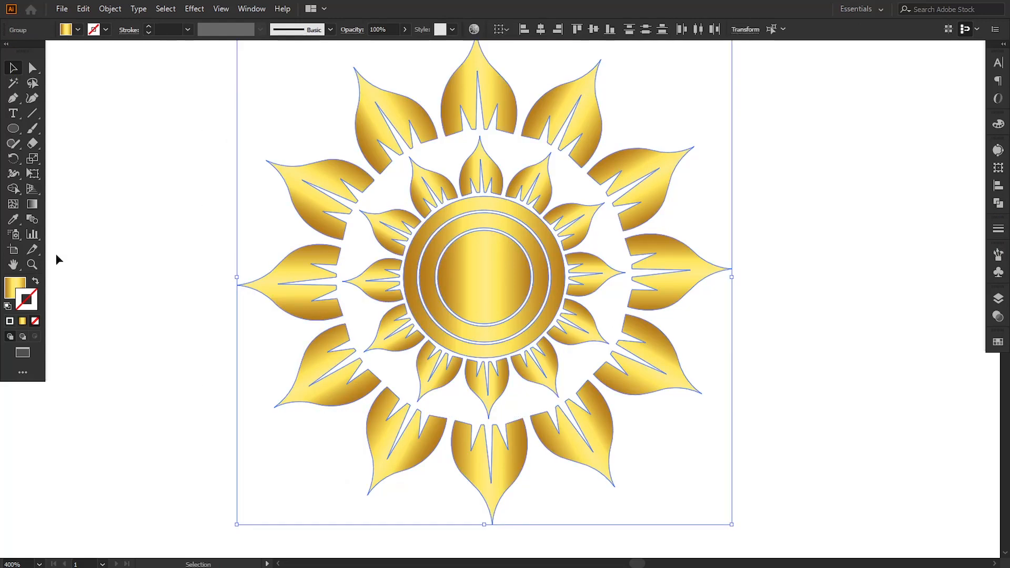
click(32, 204)
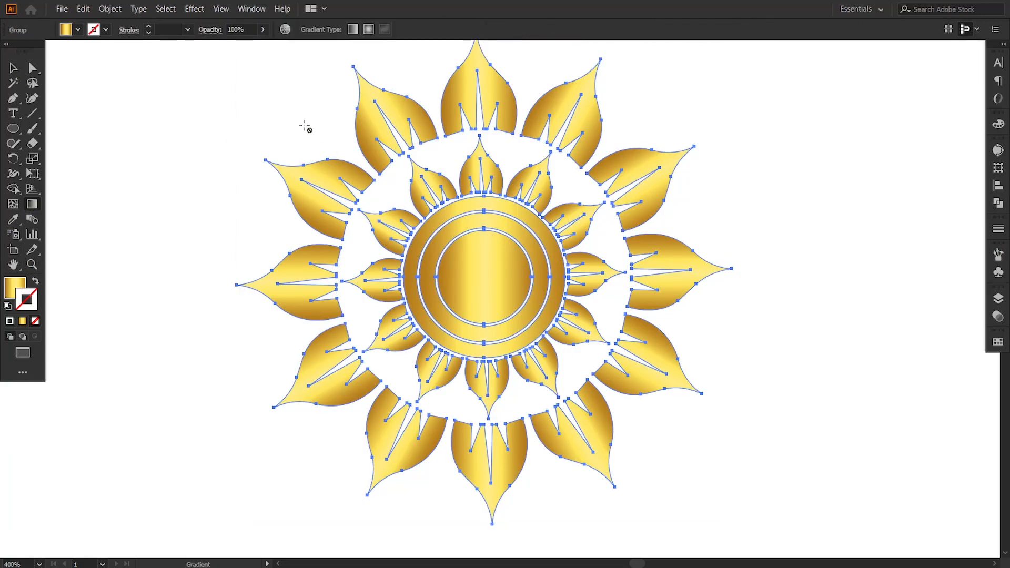
click(16, 289)
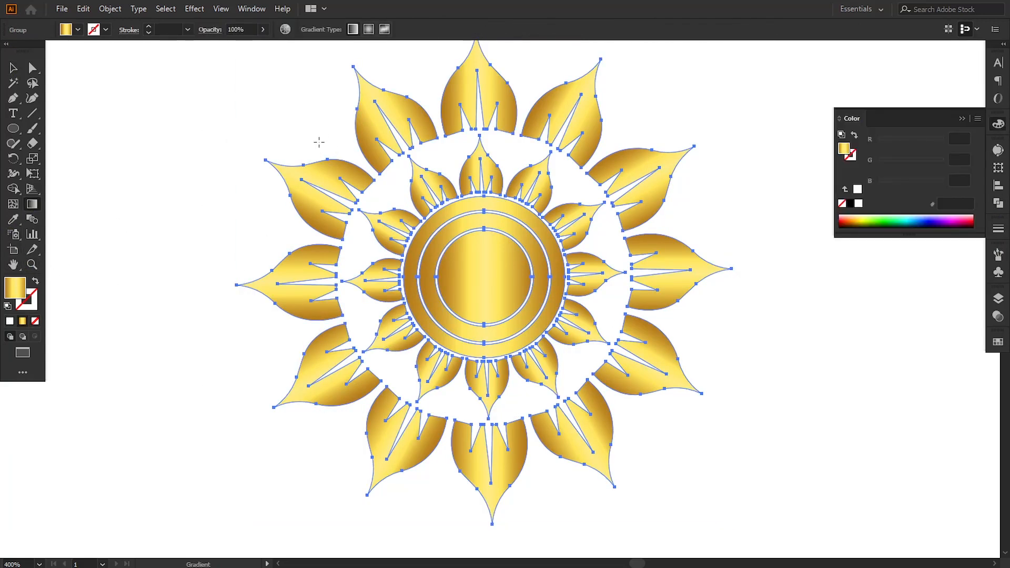
mouse_move(319, 142)
mouse_down()
mouse_move(428, 430)
mouse_move(462, 404)
mouse_up()
key(v)
click(291, 348)
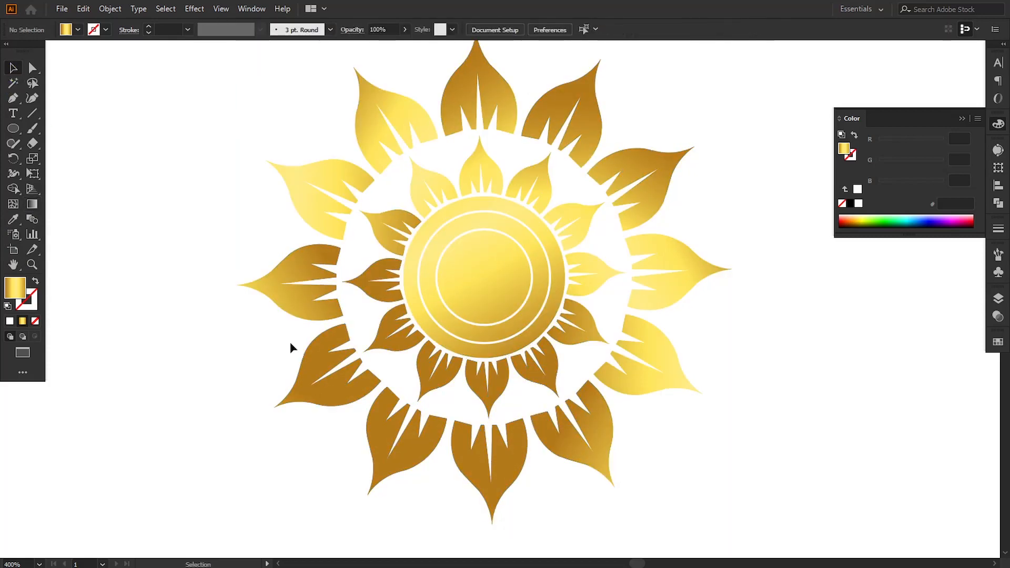
Step: Select the whole ornament and ungroup its combined parts
drag(244, 142, 700, 409)
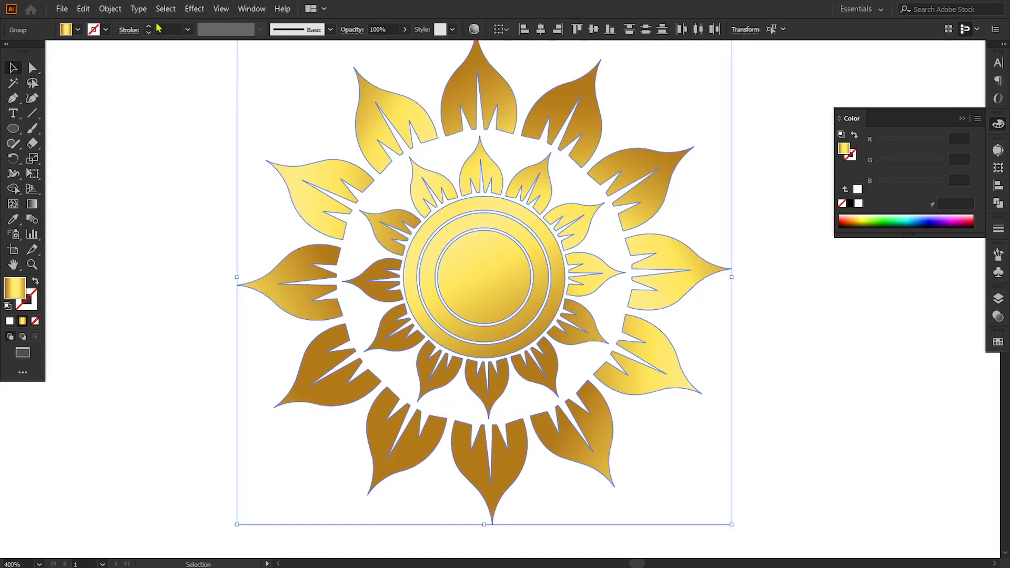
click(110, 9)
click(131, 83)
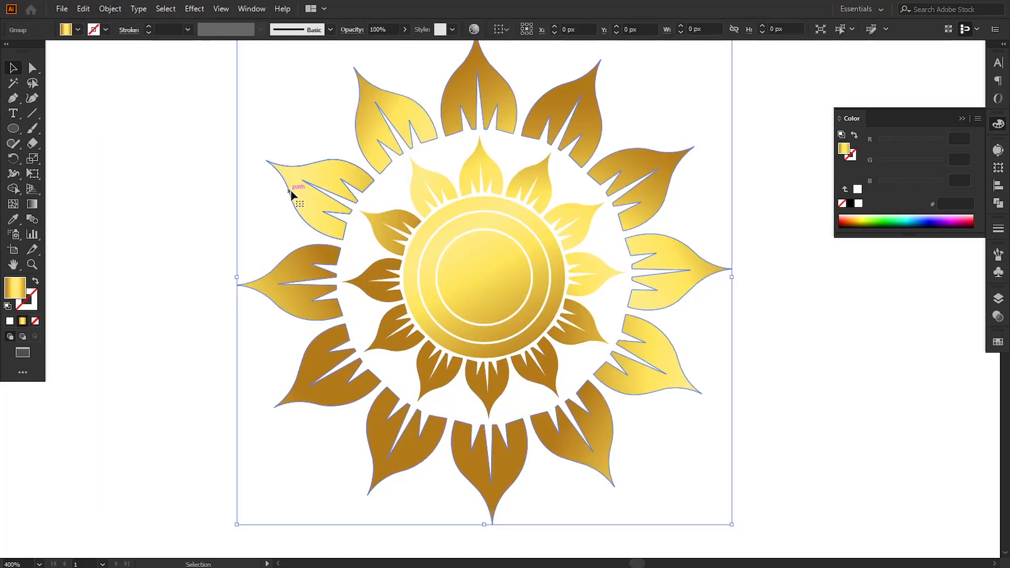
Step: Redirect the outer petal ring's gold gradient diagonally from beside the upper-left petals to the inner petals at the lower right
key(g)
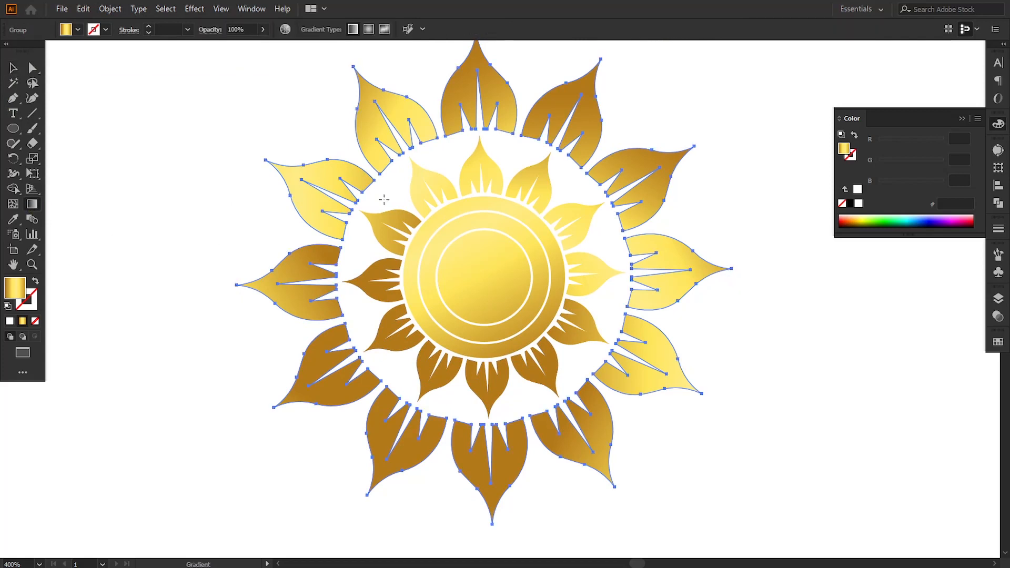
drag(306, 120, 567, 404)
click(14, 68)
click(86, 119)
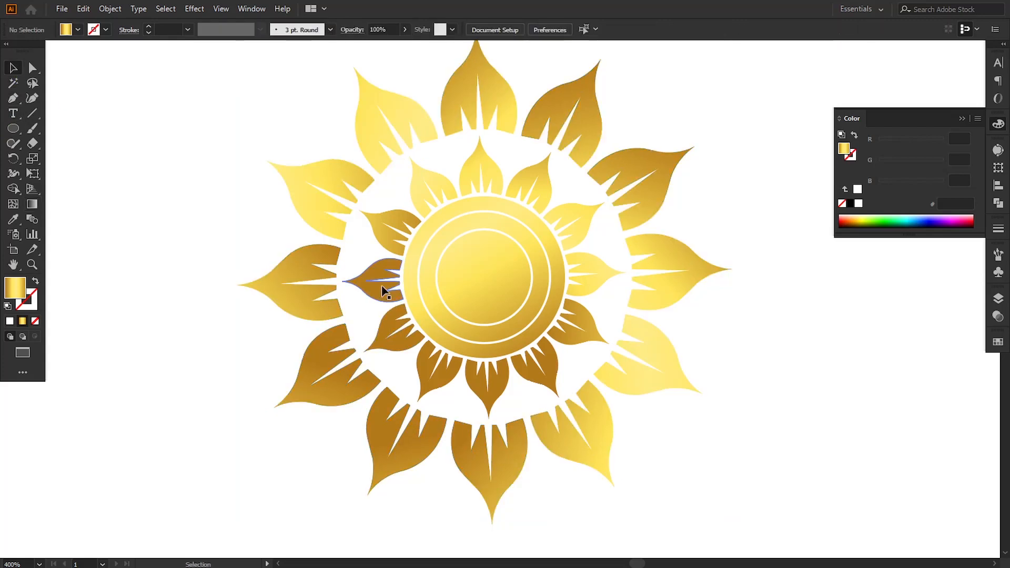
Step: Give the inner petal ring a radial gold gradient running from the center circle's upper edge out to the outer petals on the right
click(384, 289)
click(32, 204)
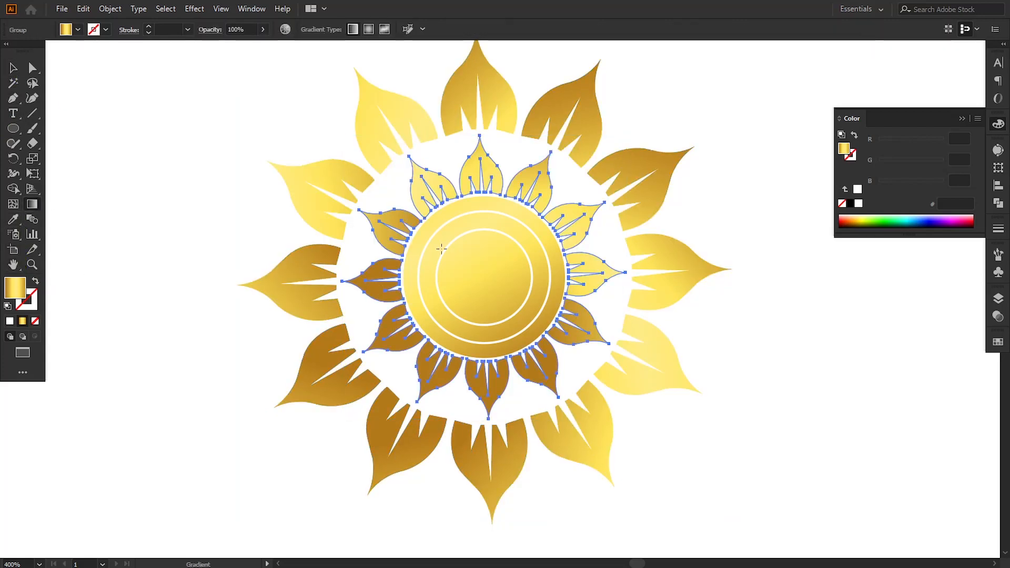
drag(457, 210, 645, 199)
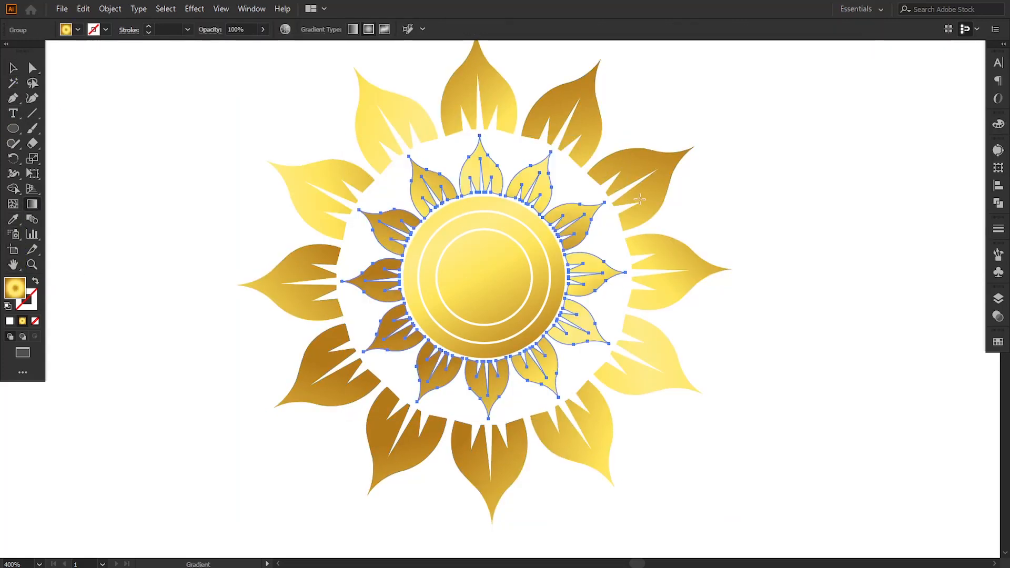
click(13, 68)
click(83, 121)
Step: Redirect the gold gradient across the center circle and its two surrounding rings diagonally from upper left to lower right
click(461, 304)
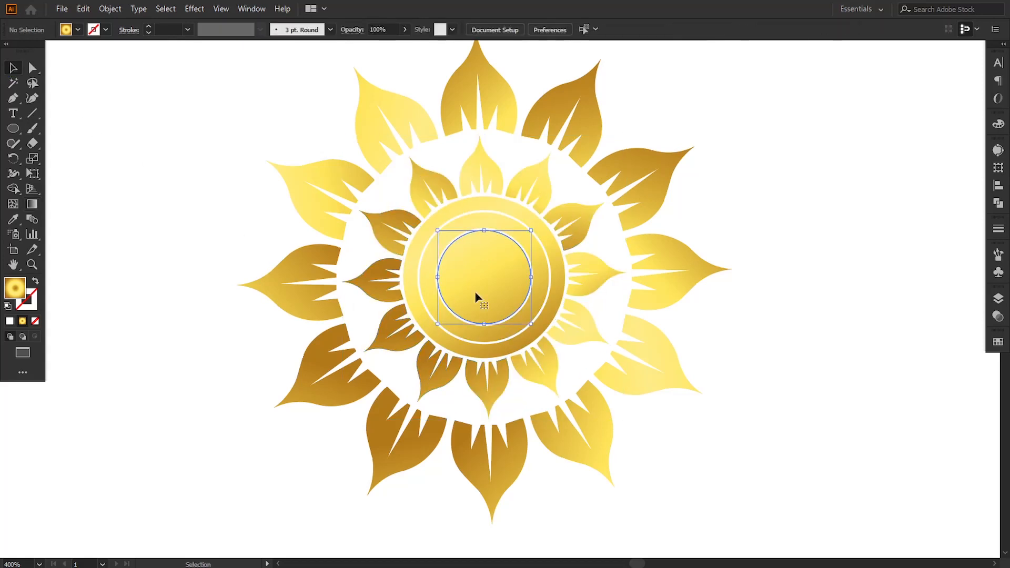
shift+click(422, 292)
shift+click(416, 300)
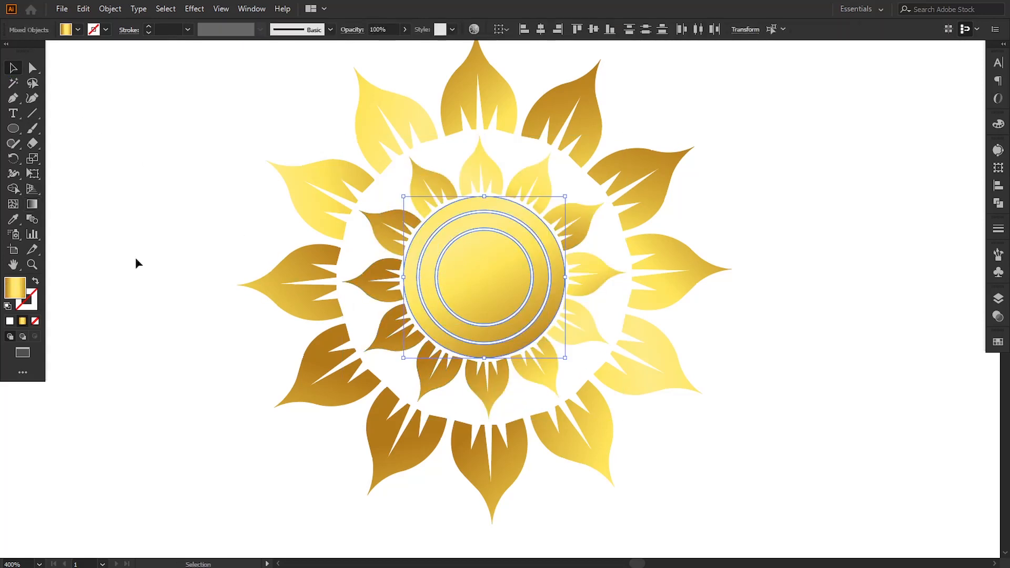
click(30, 207)
drag(421, 222, 597, 350)
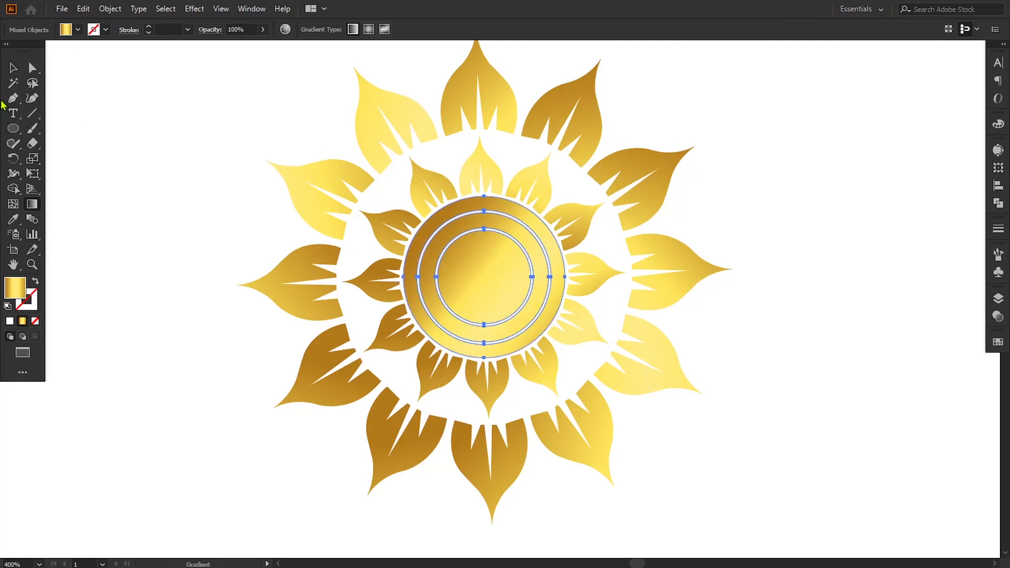
key(v)
click(825, 320)
Step: Group the whole floral ornament, including both petal rings and the ringed center
key(ctrl+minus)
key(ctrl+minus)
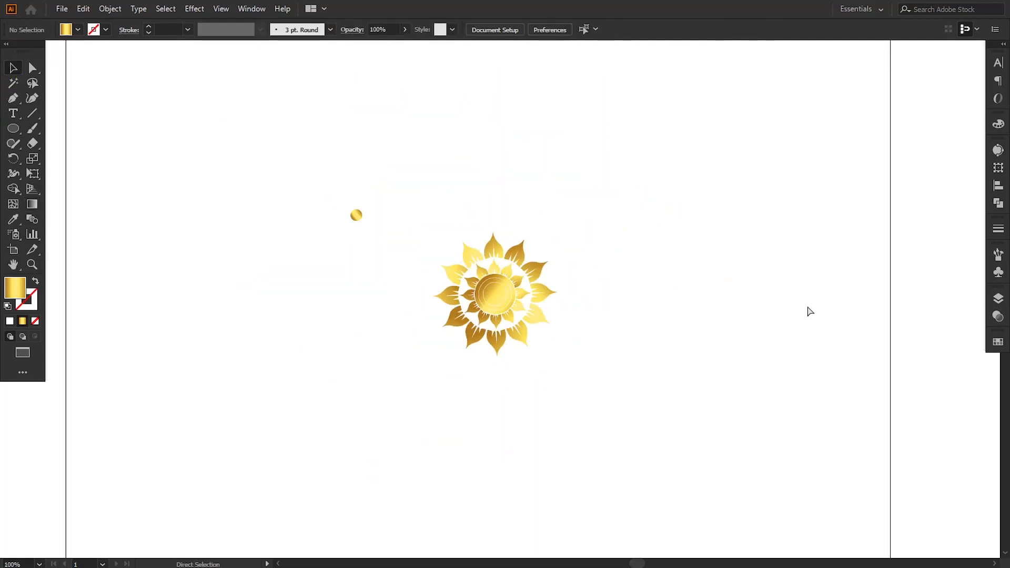
key(ctrl+minus)
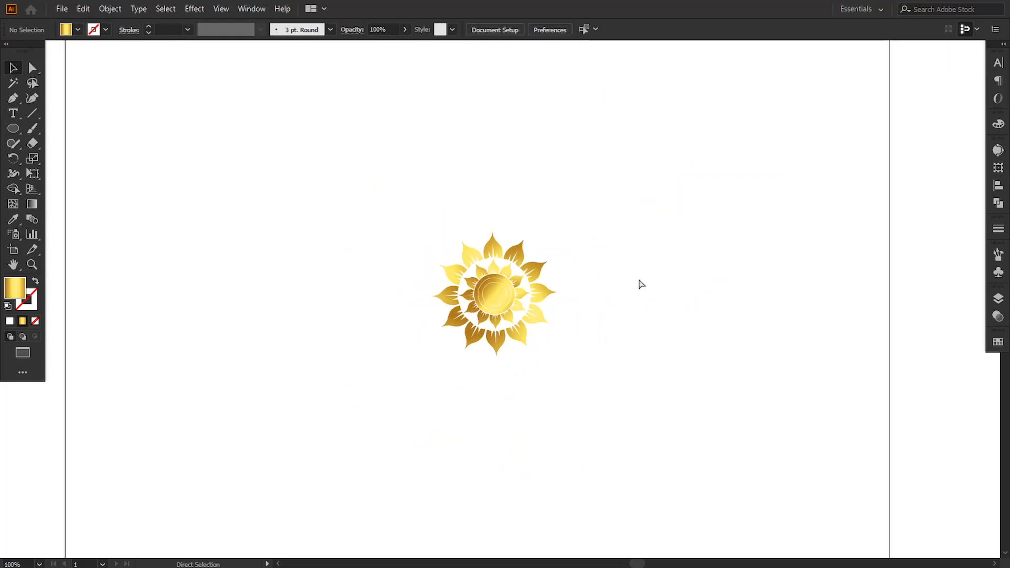
key(ctrl+minus)
key(ctrl+minus)
click(14, 127)
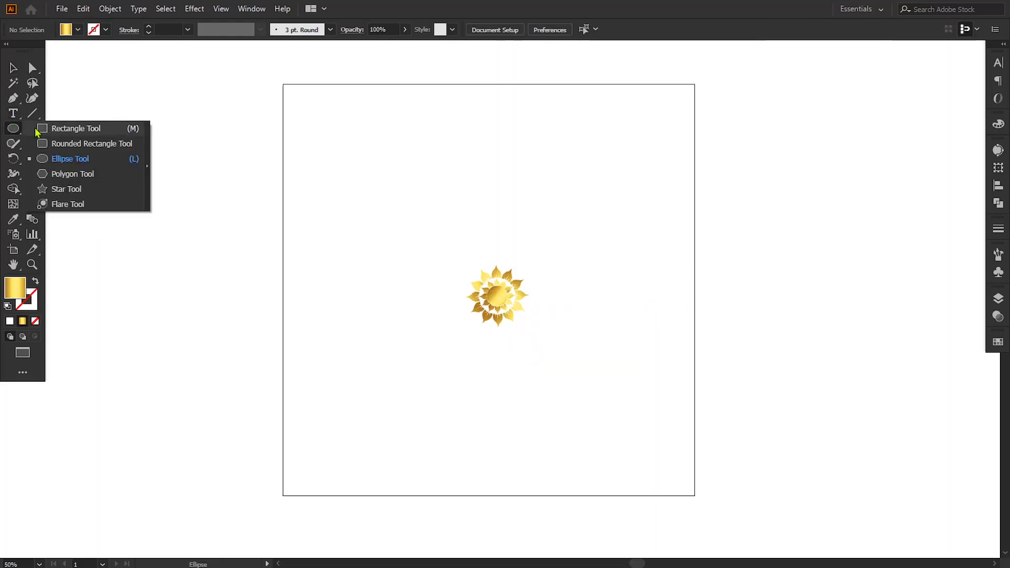
click(68, 128)
click(13, 68)
drag(367, 188, 582, 352)
click(110, 13)
click(138, 69)
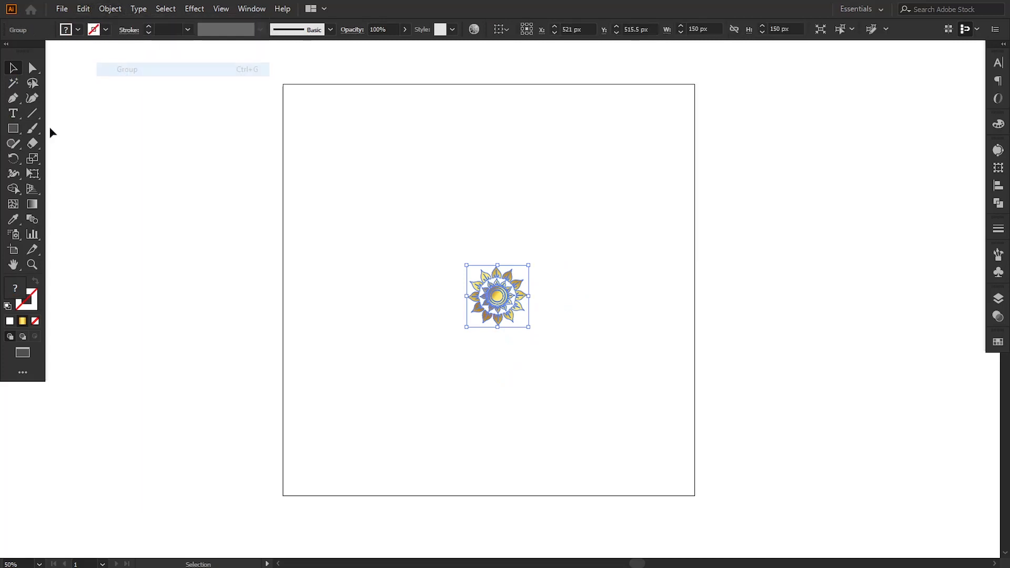
Step: Draw a 1000 x 1000 px rectangle covering the artboard and fill it with color 111111
click(13, 128)
drag(282, 84, 694, 495)
double_click(16, 288)
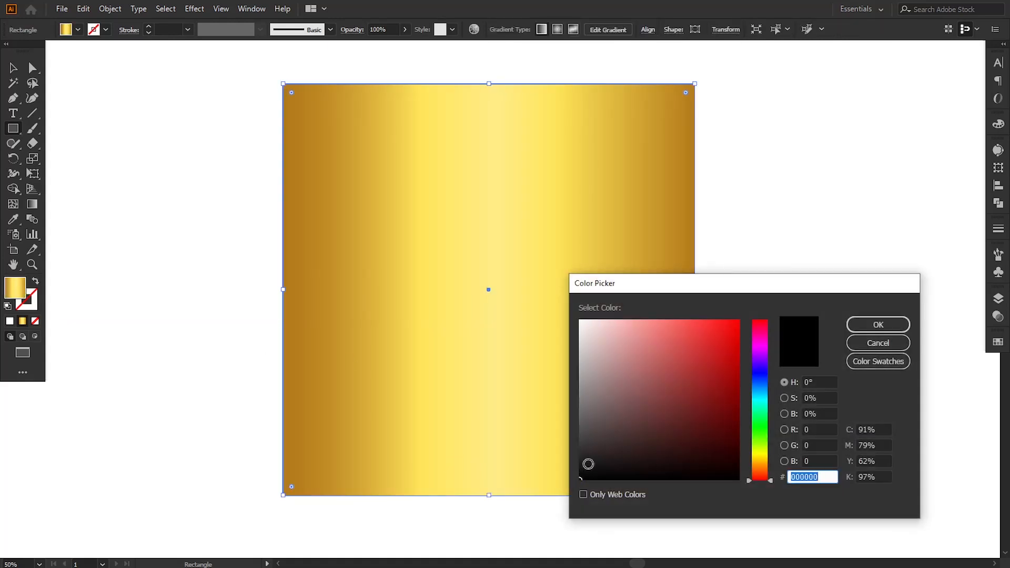
drag(588, 464, 580, 469)
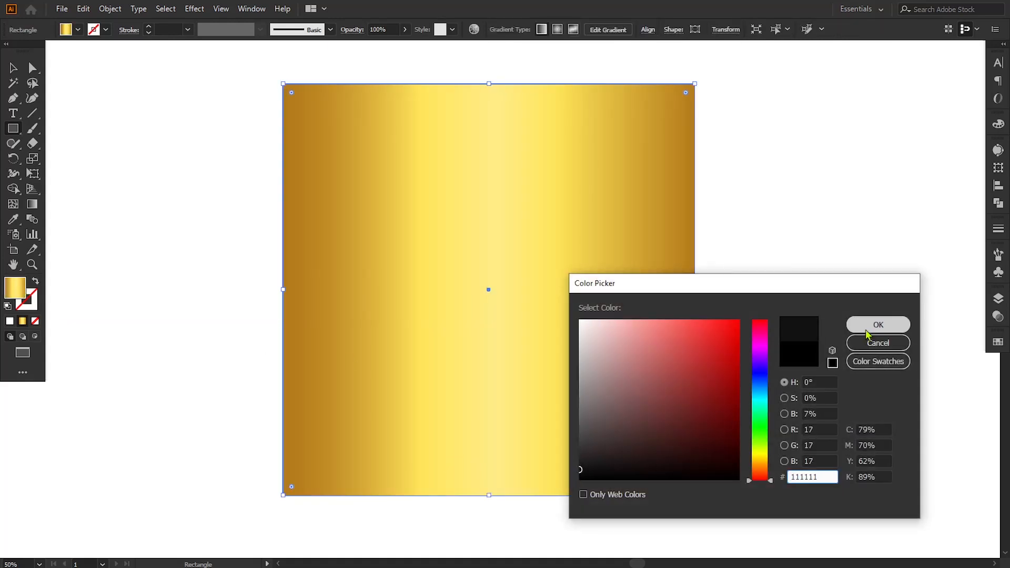
click(867, 332)
Step: Send the dark background rectangle to the back, behind the ornament, and deselect it
right_click(524, 264)
mouse_move(582, 481)
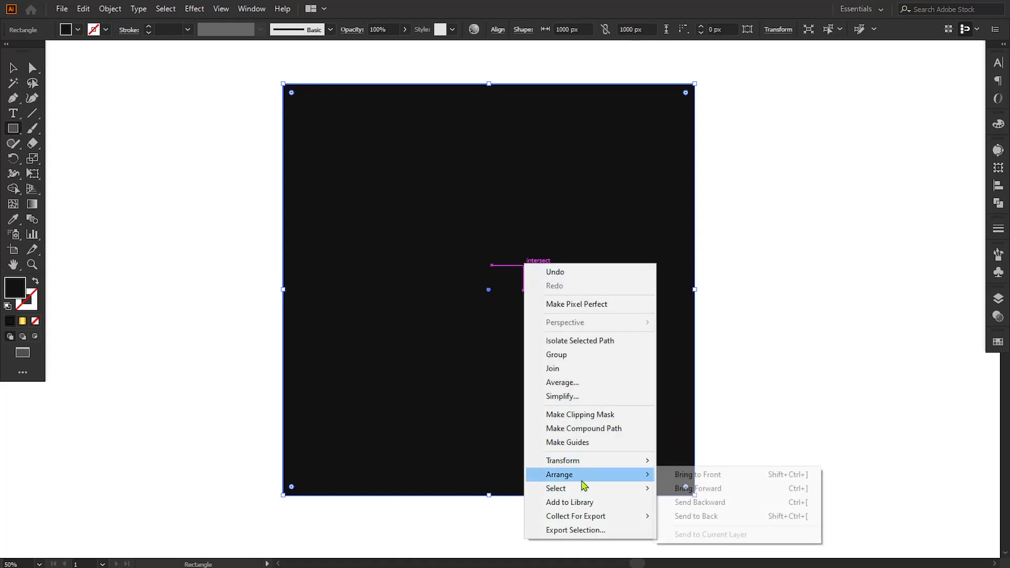
click(684, 516)
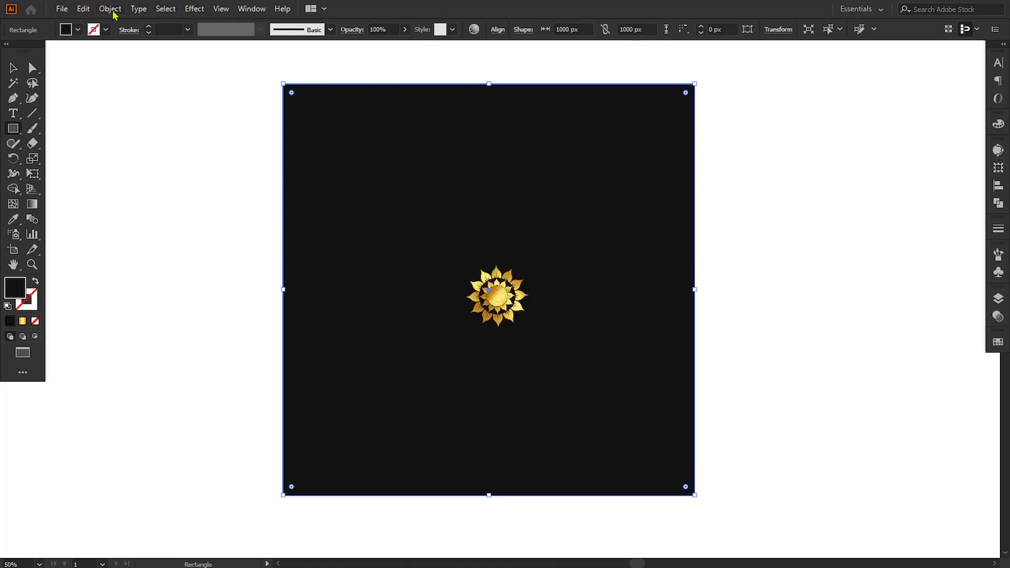
click(13, 67)
click(191, 188)
Step: Enlarge the ornament proportionally to about 526 px wide and place it in the upper middle of the dark background
click(524, 324)
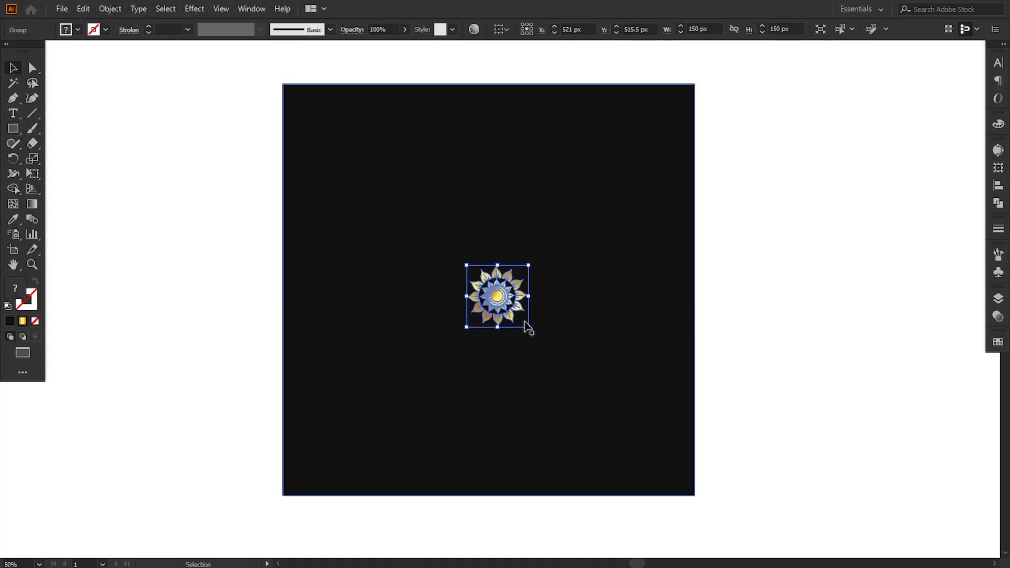
drag(527, 327, 623, 437)
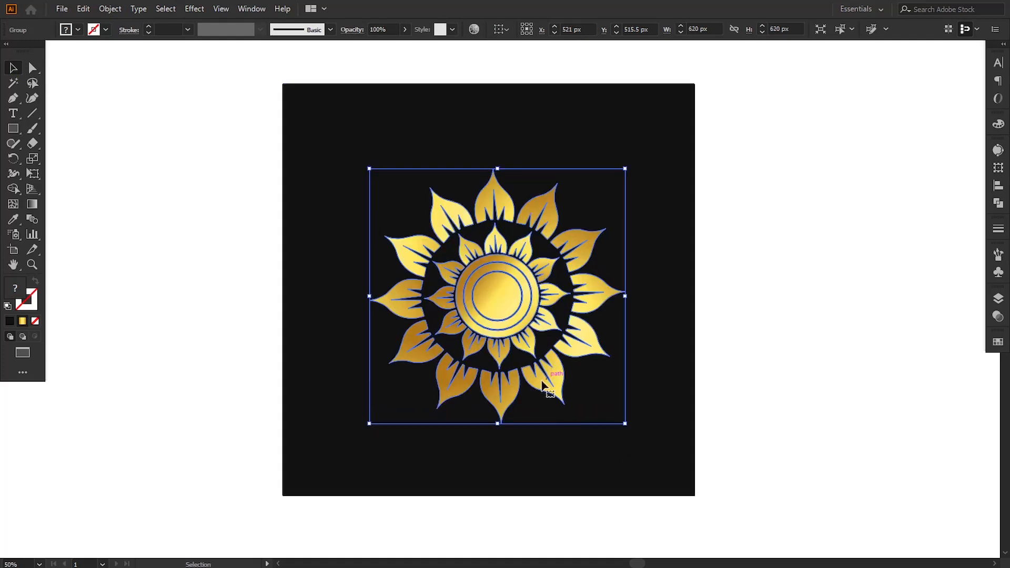
drag(584, 338, 573, 300)
drag(614, 129, 591, 144)
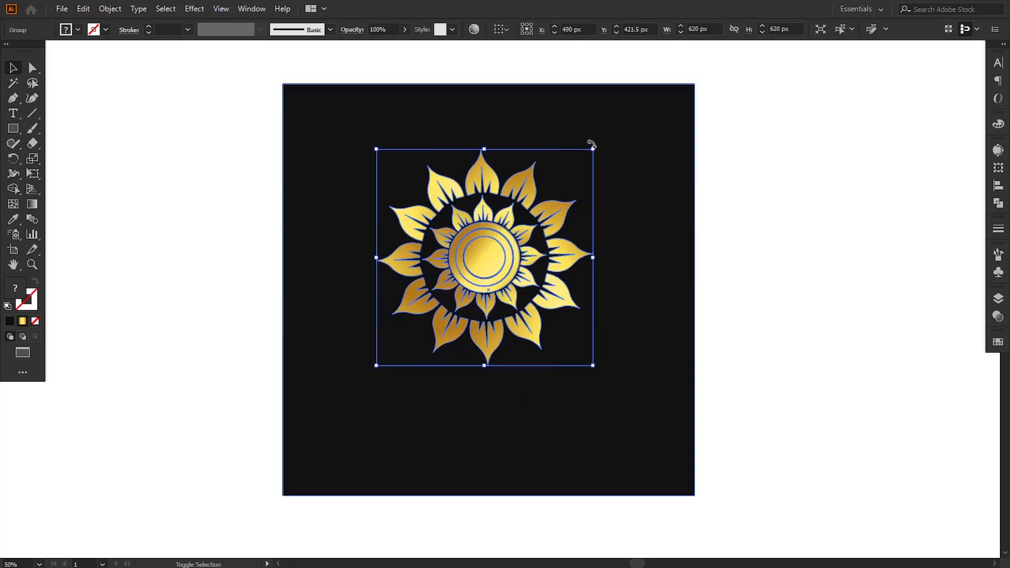
click(805, 328)
drag(805, 328, 737, 332)
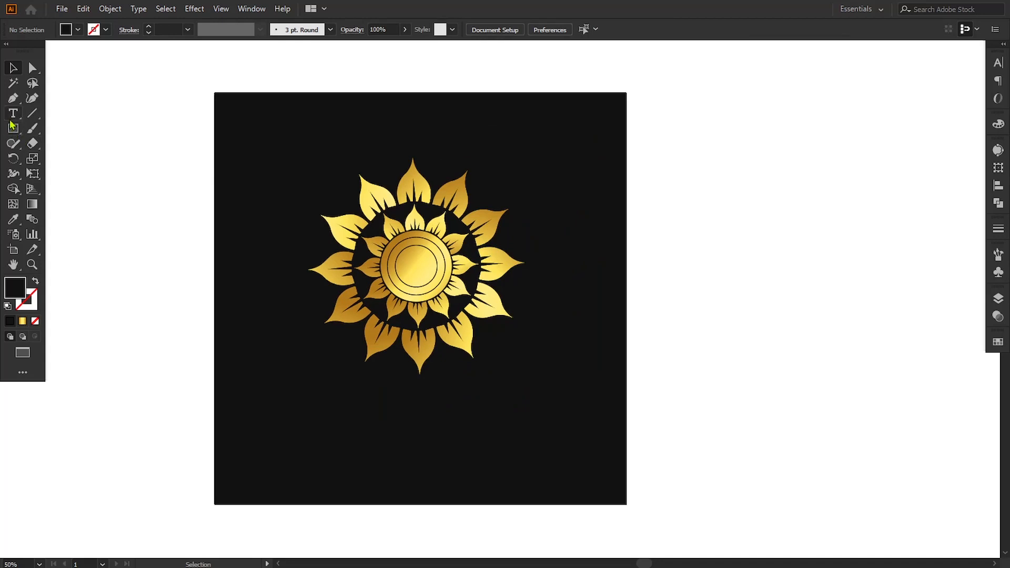
Step: Add the text "LUXURY FLORAL" below the ornament and set its font size to 72 pt
key(t)
click(373, 416)
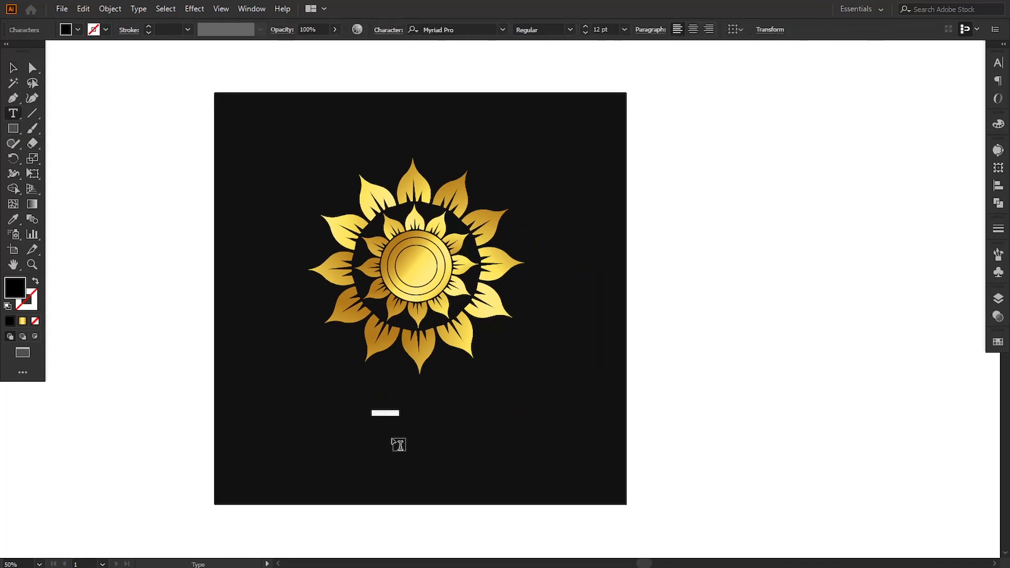
text(LUX)
key(ctrl+a)
click(624, 29)
click(636, 256)
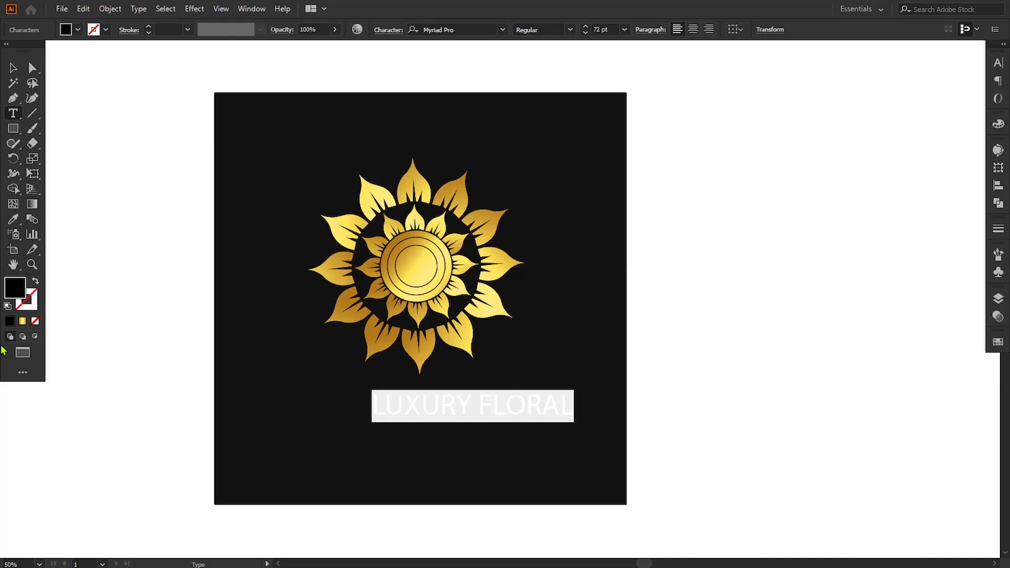
Step: Set the fill color of the "LUXURY FLORAL" text to c4a1a1
double_click(17, 297)
click(607, 356)
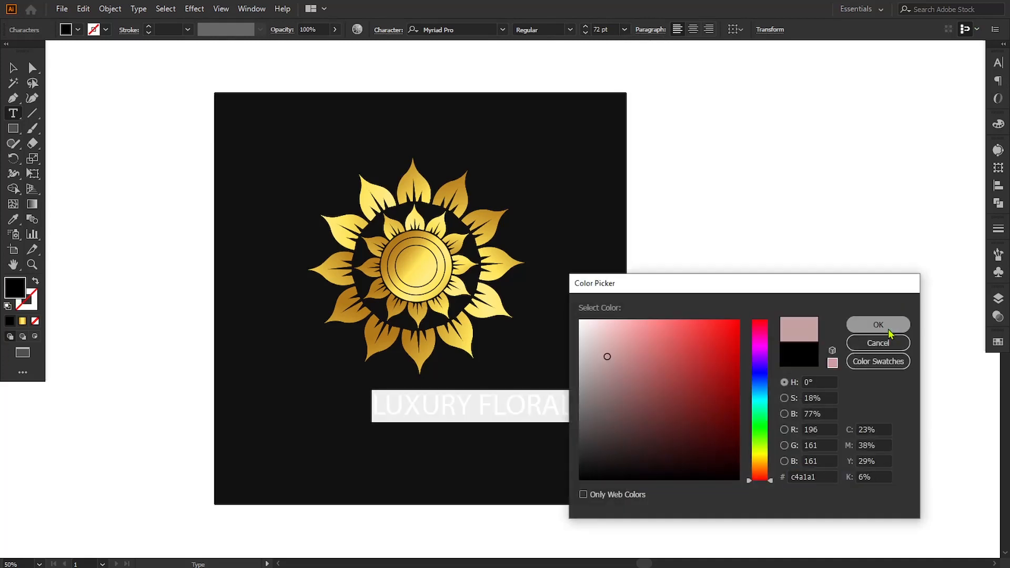
click(878, 324)
Step: Change the font of the "LUXURY FLORAL" text to Poppins Regular
click(13, 67)
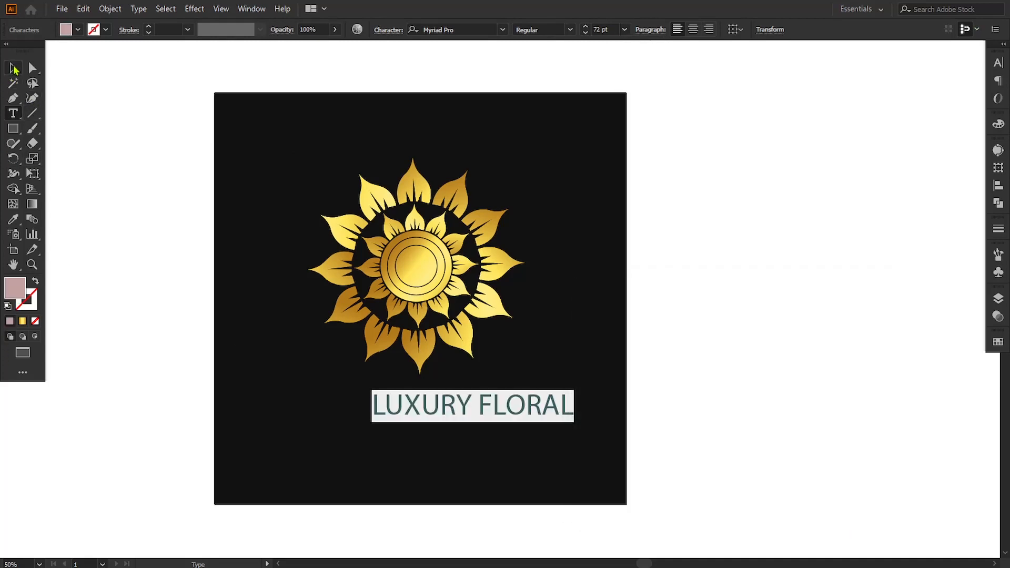
click(463, 29)
text(pop)
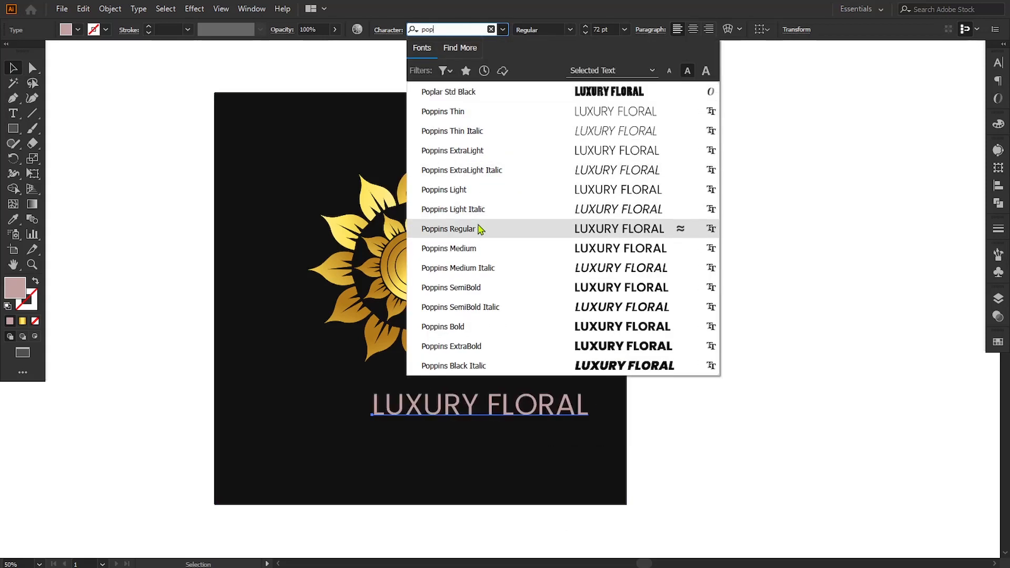
click(448, 229)
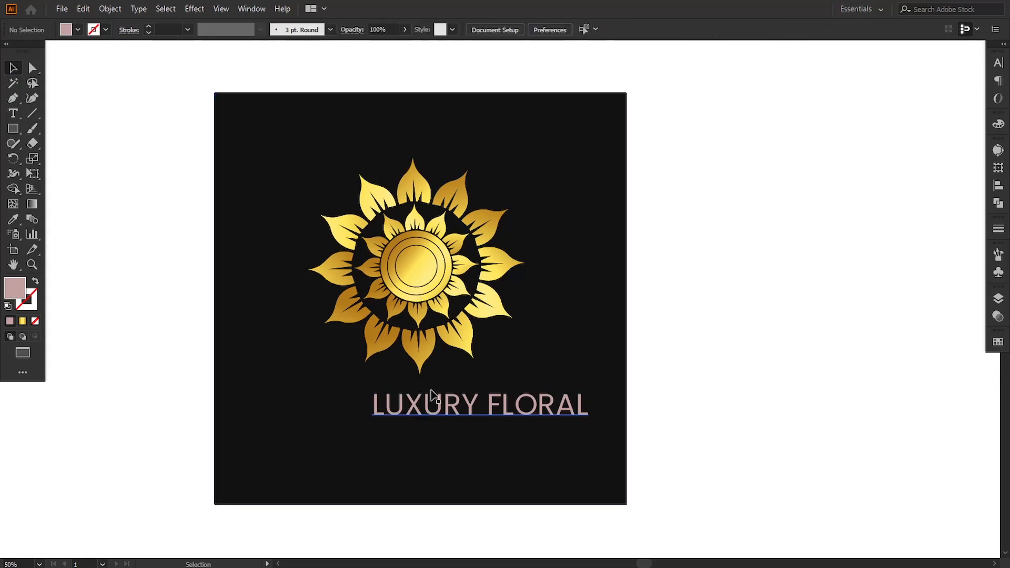
Step: Move the text directly beneath the ornament and align the two to their horizontal centers
drag(440, 410, 387, 409)
click(422, 298)
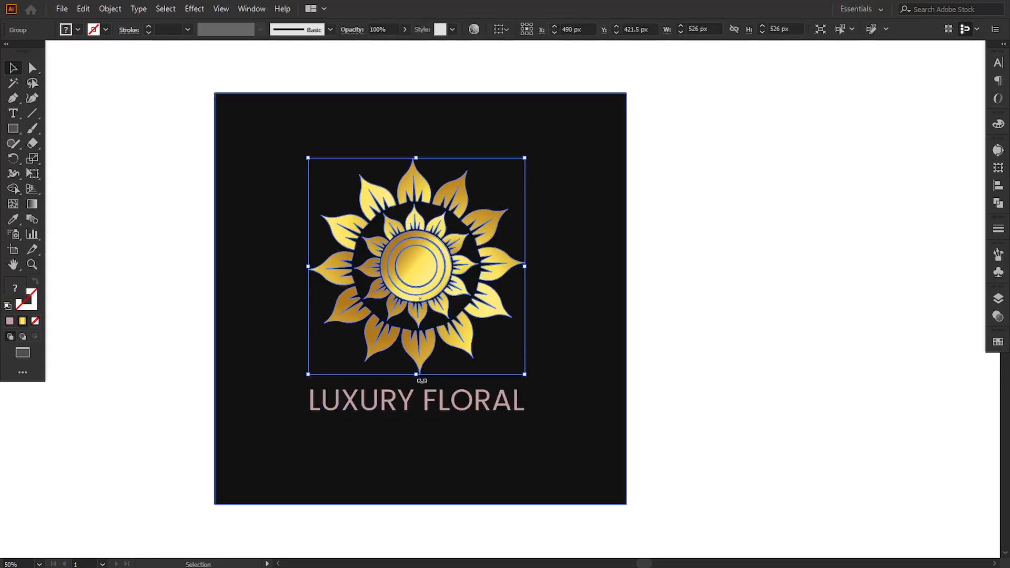
shift+click(416, 401)
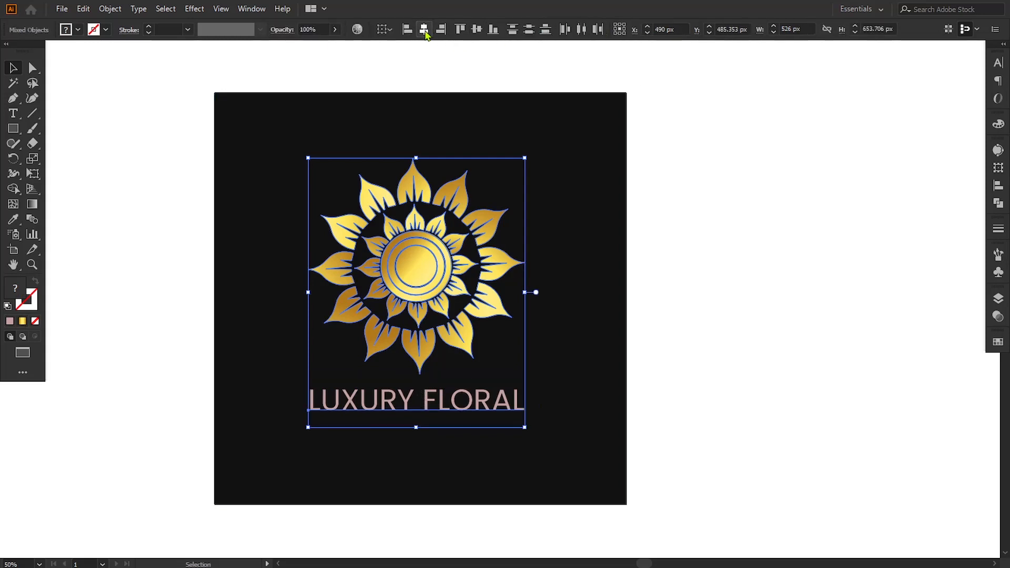
click(425, 29)
Step: Convert the "LUXURY FLORAL" text to outlines and fill it with the gold gradient sampled from the ornament using the Eyedropper
shift+click(477, 216)
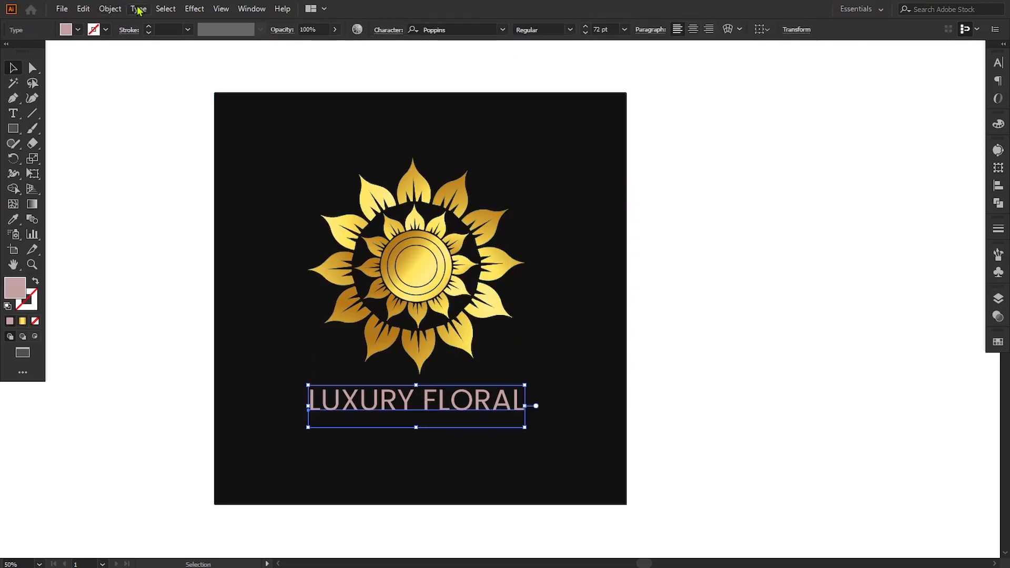
click(138, 8)
click(171, 232)
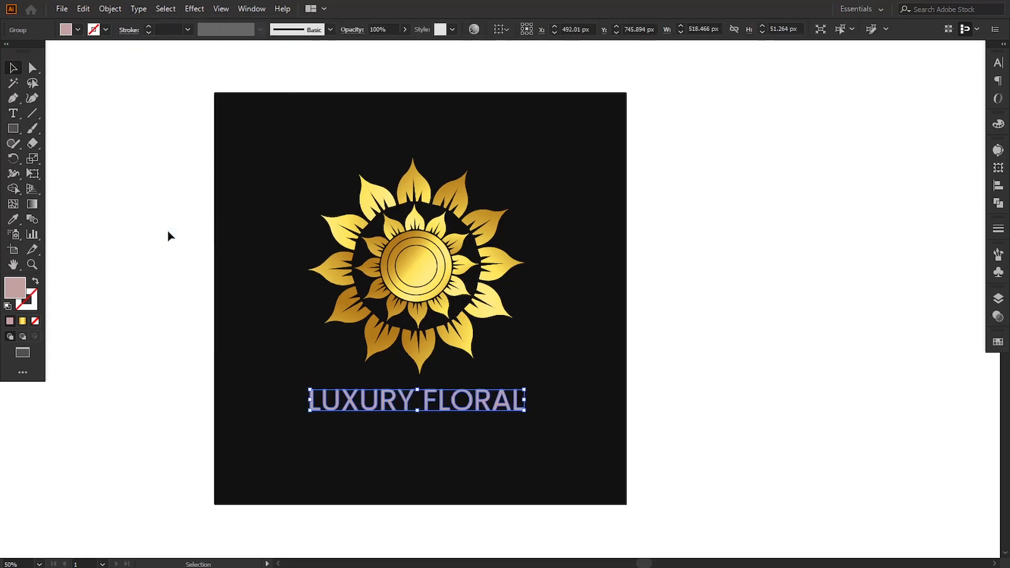
click(14, 219)
click(394, 223)
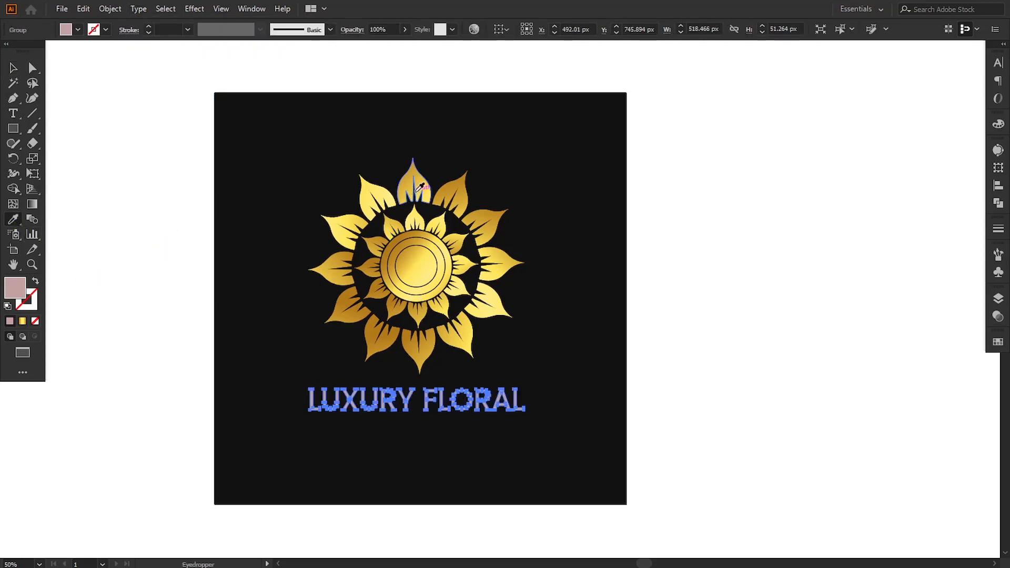
Step: Stretch one gold gradient across the full width of the outlined lettering with the Gradient tool, then deselect it
click(32, 209)
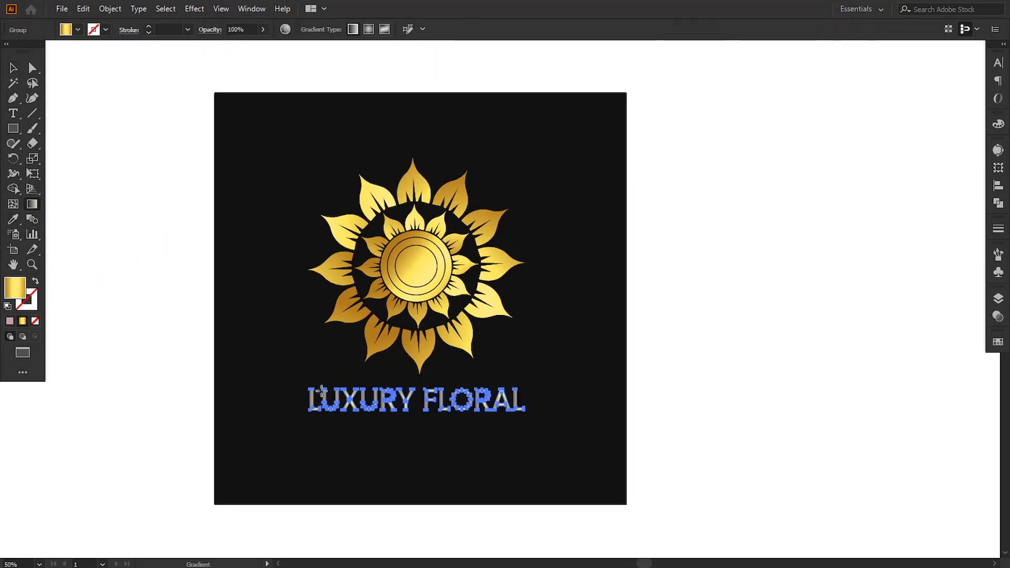
click(14, 67)
click(97, 203)
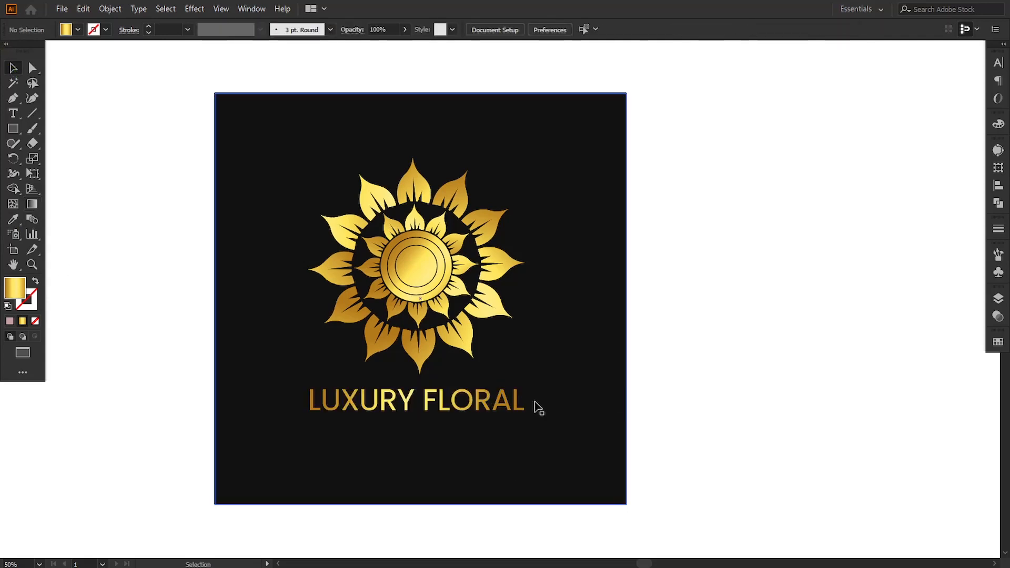
key(space)
drag(606, 335, 637, 329)
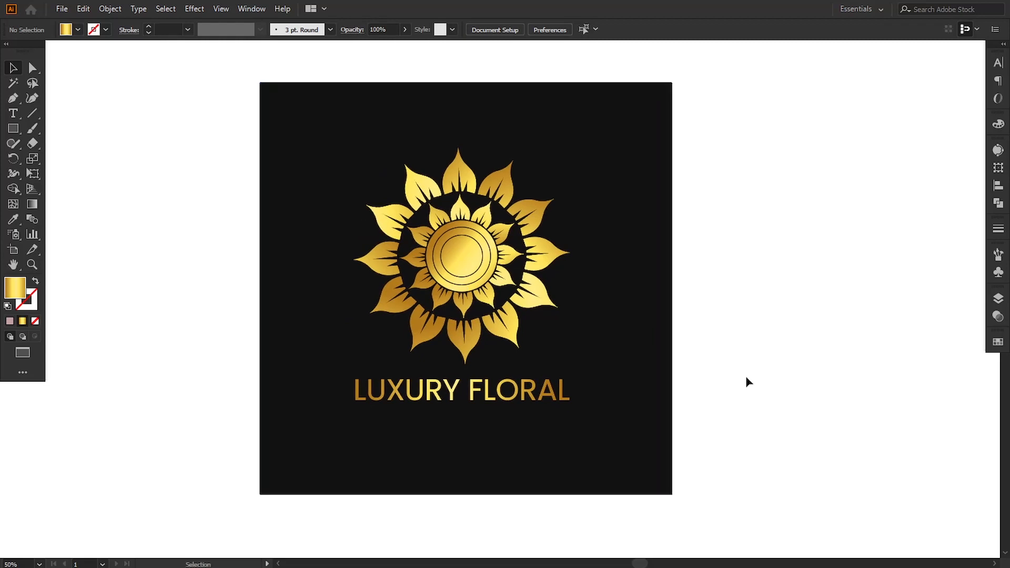